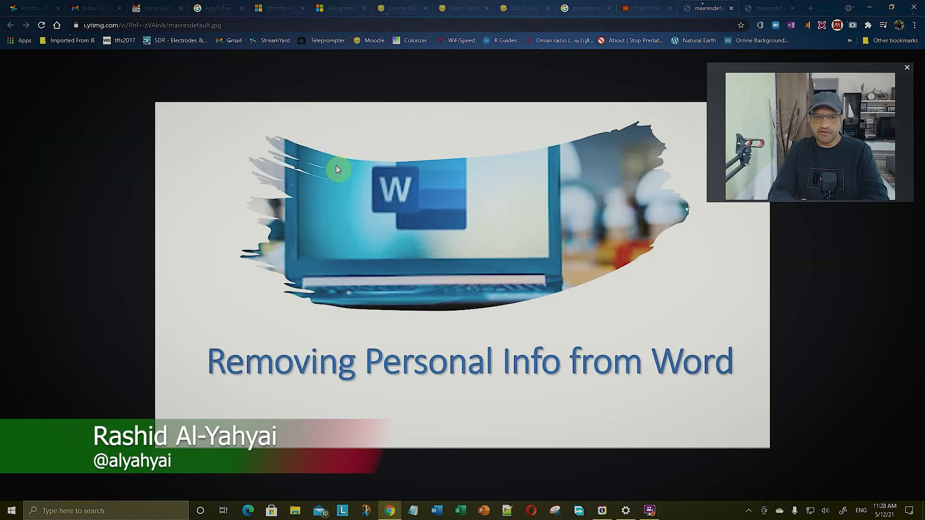
# Bring up the YouTube tutorial 'How to Remove Personal Information from Microsoft Word Document' and highlight its title
pyautogui.click(645, 9)
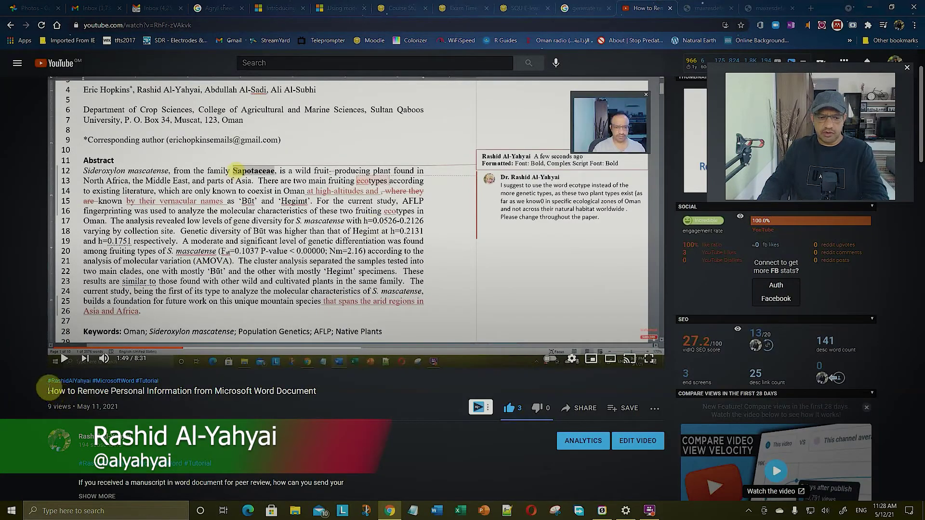
pyautogui.moveTo(48, 391); pyautogui.dragTo(321, 393)
pyautogui.click(325, 391)
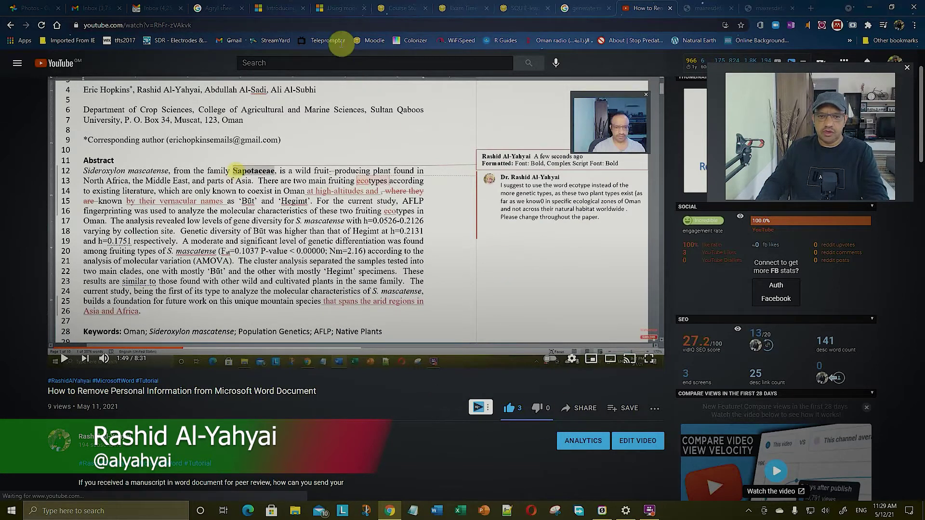
# Highlight the modern-comments article's title and subtitles, then scroll to 'Two ways to view comments'
pyautogui.click(336, 8)
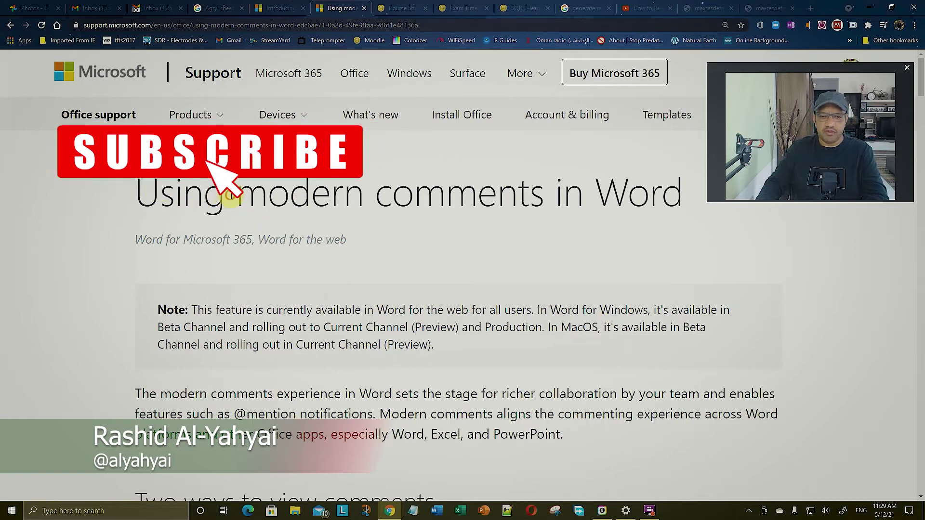
pyautogui.moveTo(227, 193); pyautogui.dragTo(647, 193)
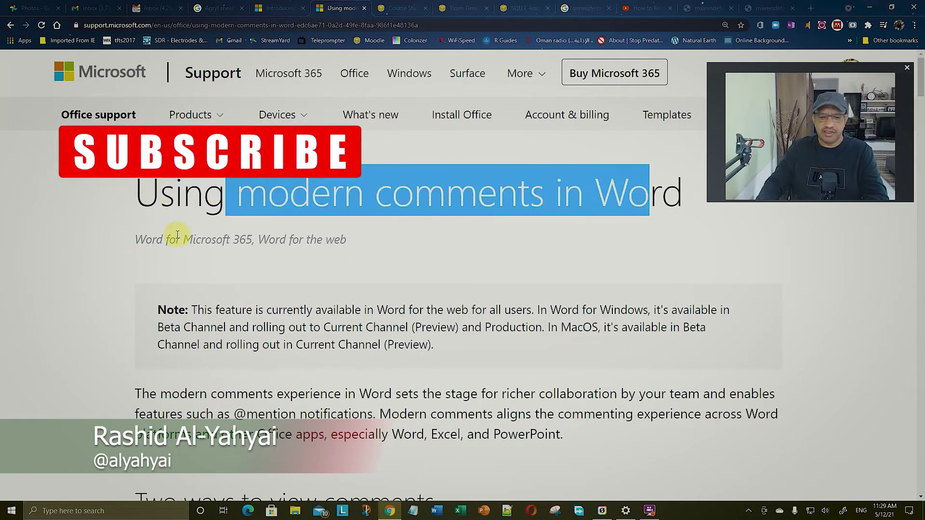
pyautogui.moveTo(137, 237); pyautogui.dragTo(253, 242)
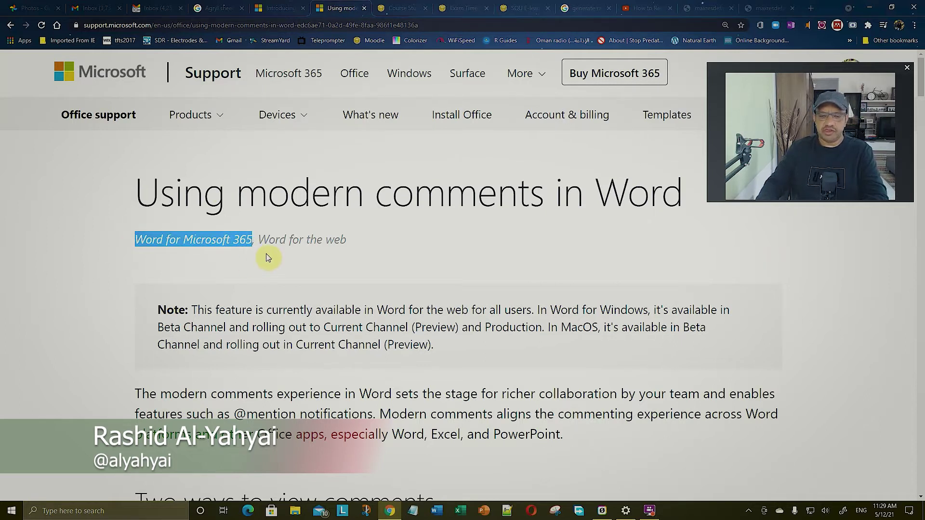
pyautogui.moveTo(262, 239); pyautogui.dragTo(350, 239)
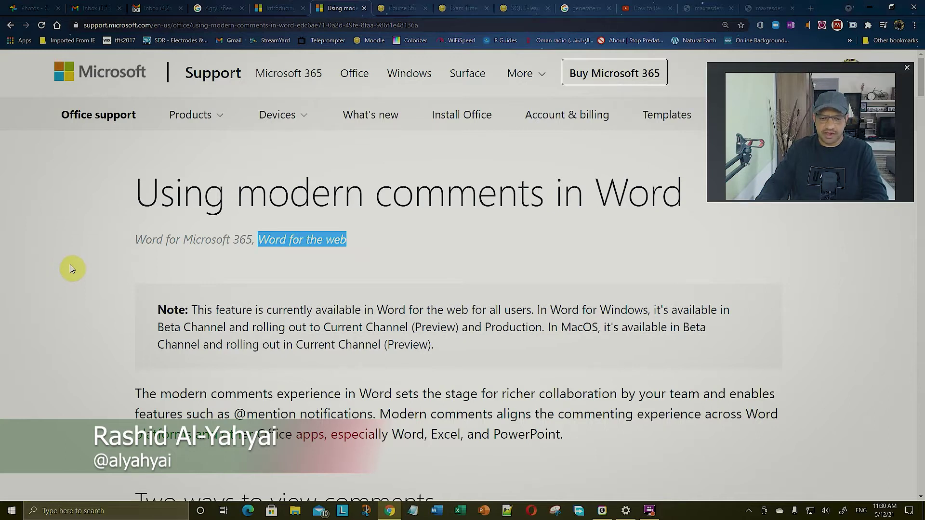
pyautogui.scroll(-5, 122, 301)
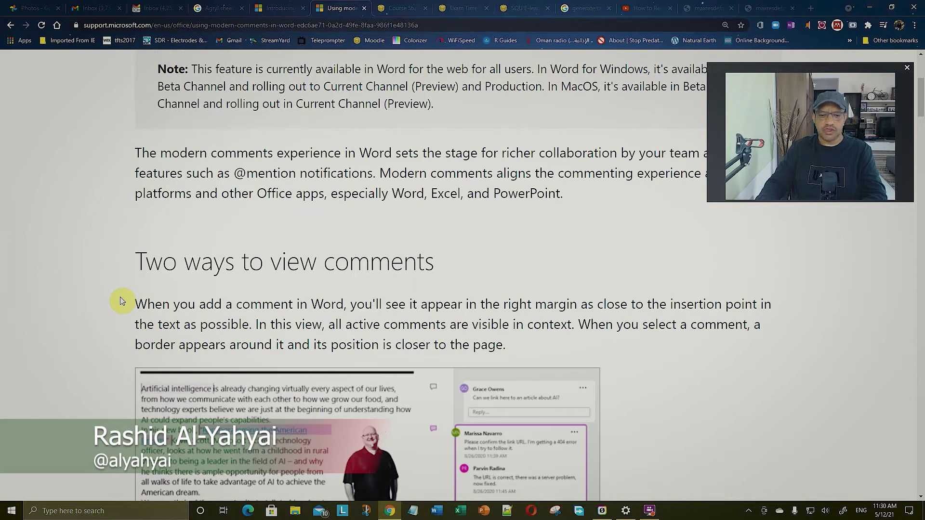
pyautogui.scroll(-2, 122, 301)
pyautogui.scroll(-2, 120, 303)
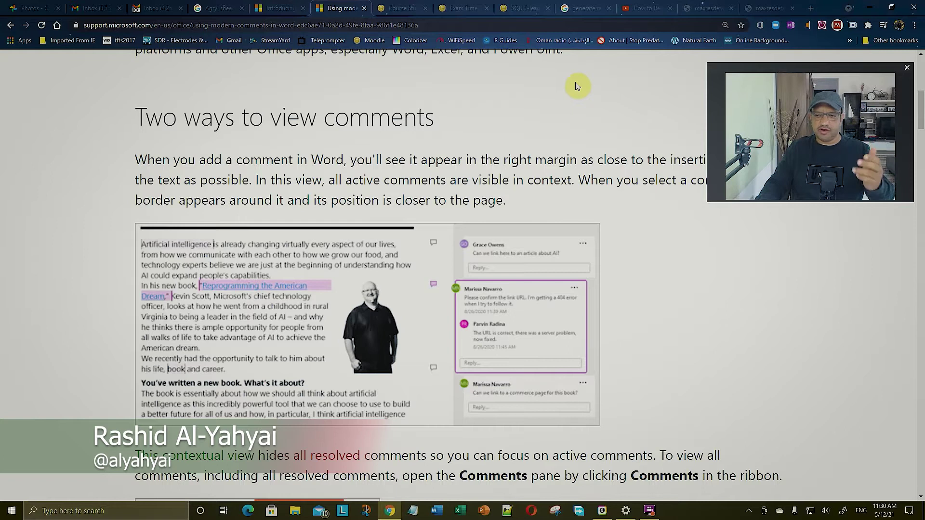
# Minimize Chrome and start a new blank Word document
pyautogui.click(875, 9)
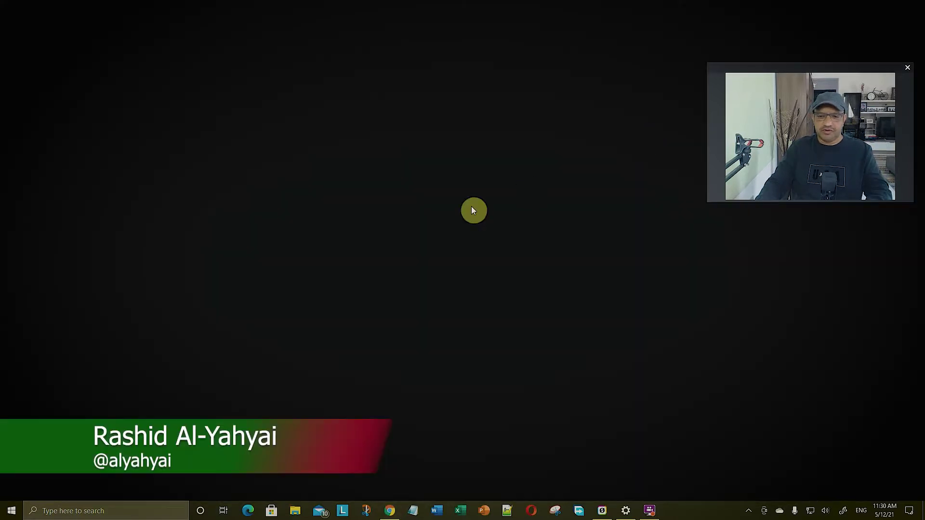
pyautogui.click(436, 510)
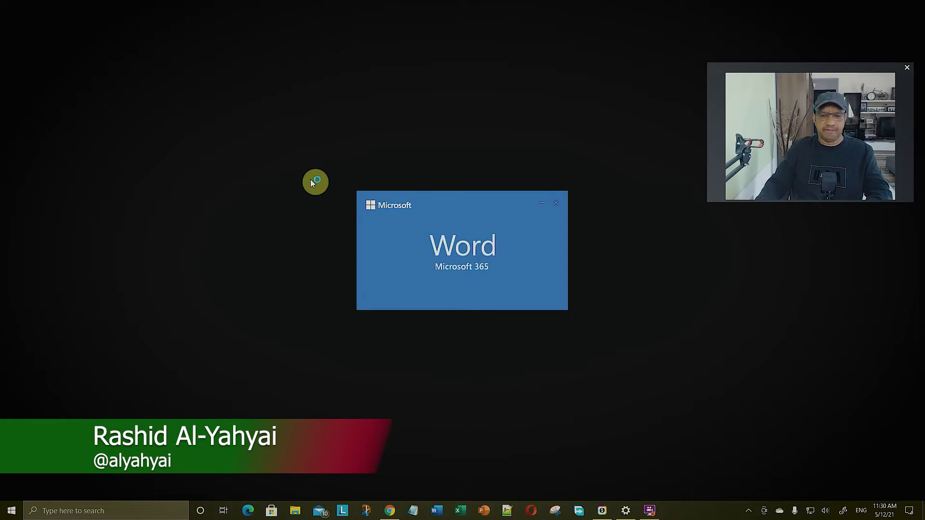
pyautogui.press('Escape')
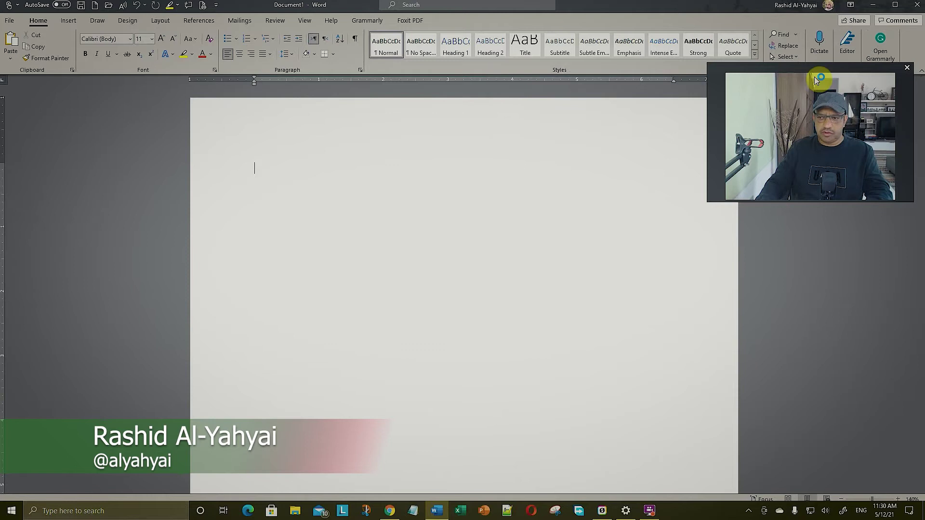
pyautogui.moveTo(815, 73); pyautogui.dragTo(53, 61)
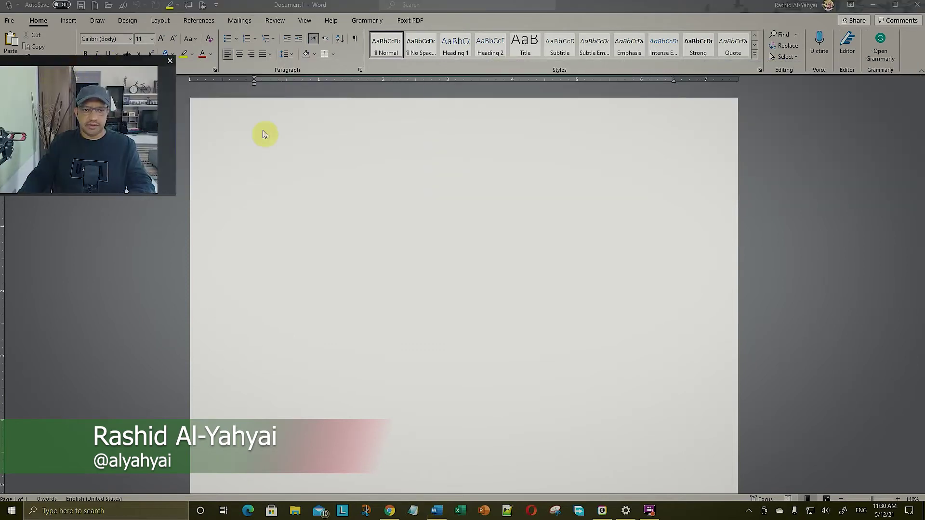
# Generate five sample paragraphs at the top of the page with =rand()
pyautogui.click(268, 144)
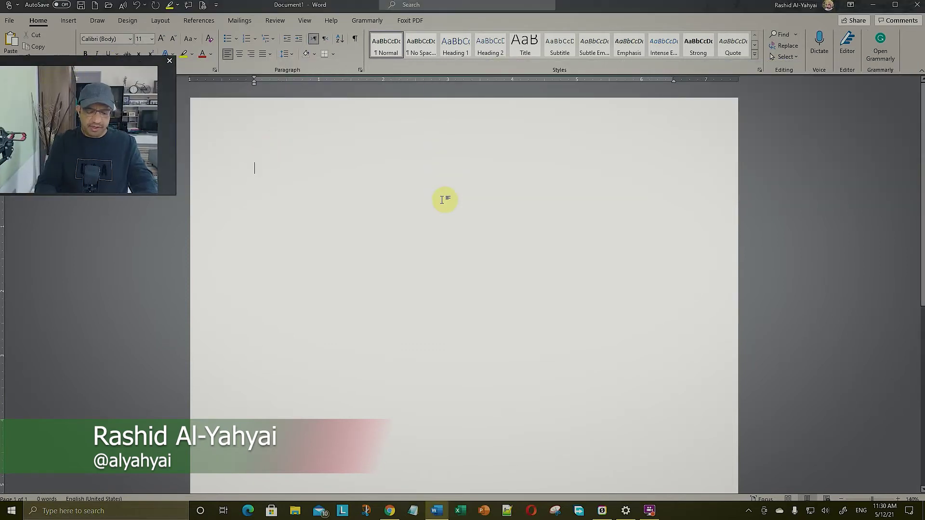
pyautogui.write('=rand()')
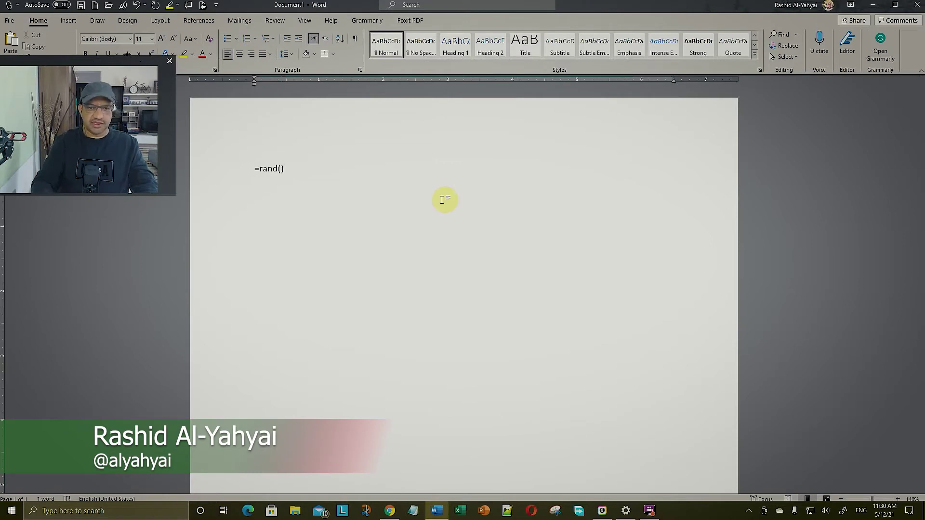
pyautogui.scroll(1, 296, 174)
pyautogui.scroll(2, 296, 173)
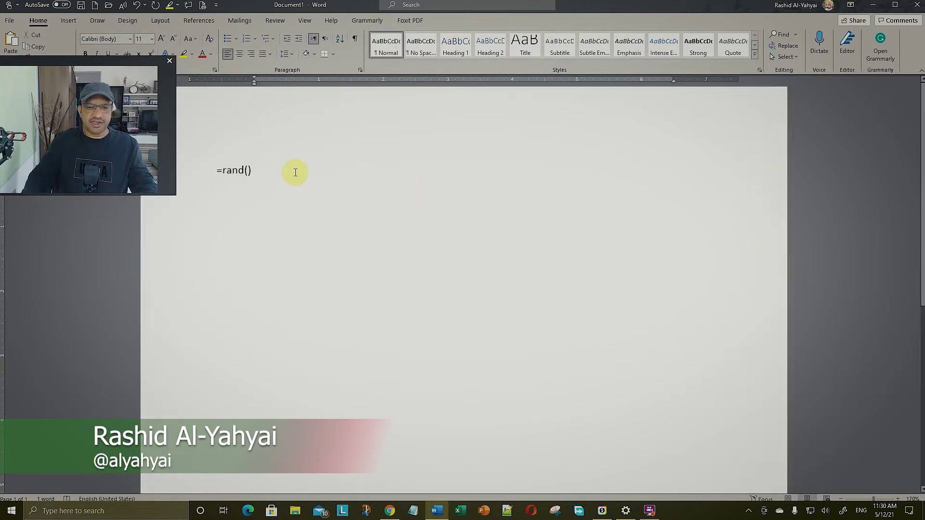
pyautogui.press('Return')
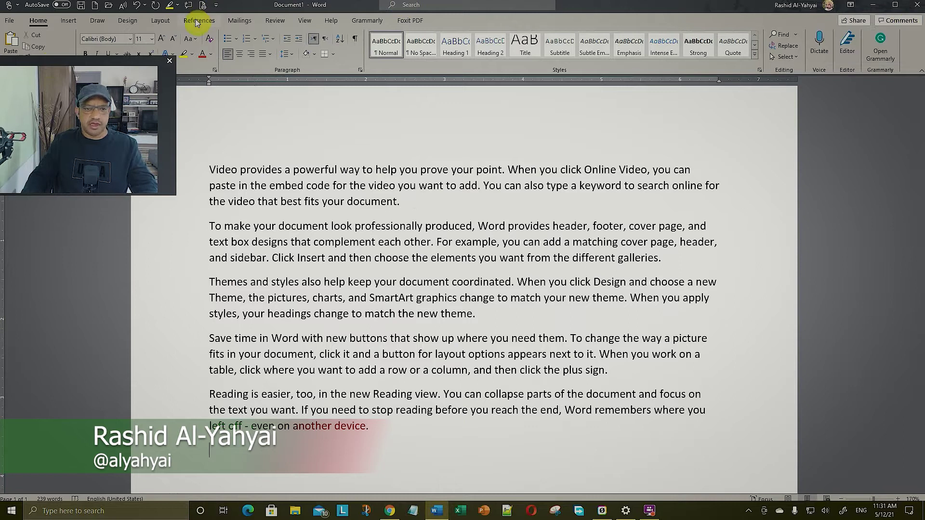
# Start a New Comment on the word 'document' from the shortcut menu, then discard it
pyautogui.doubleClick(381, 200)
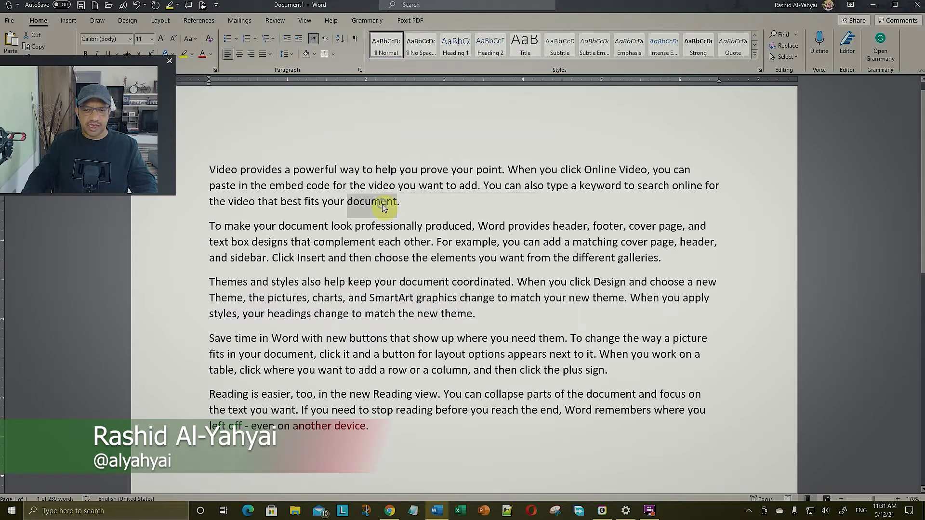
pyautogui.rightClick(383, 203)
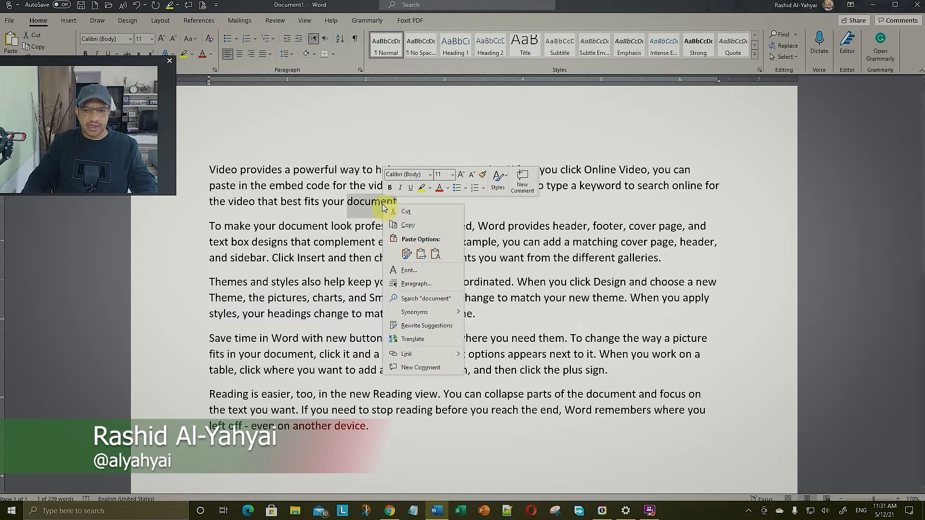
pyautogui.click(420, 367)
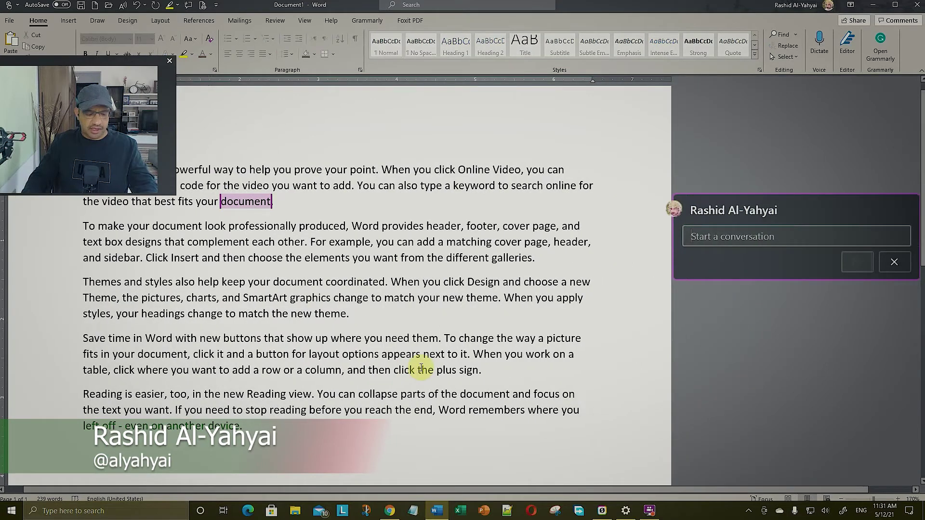
pyautogui.press('Escape')
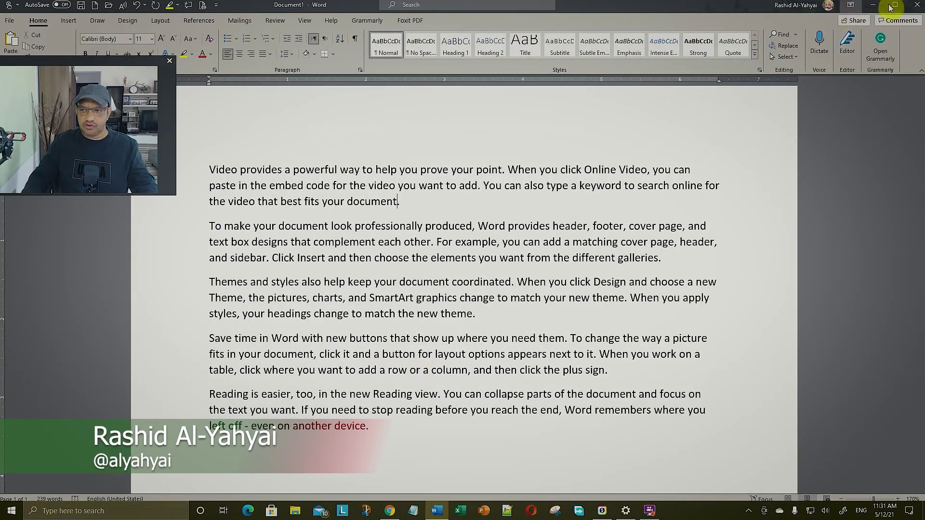
# Open the Comments pane and discard the empty comment started there
pyautogui.doubleClick(381, 201)
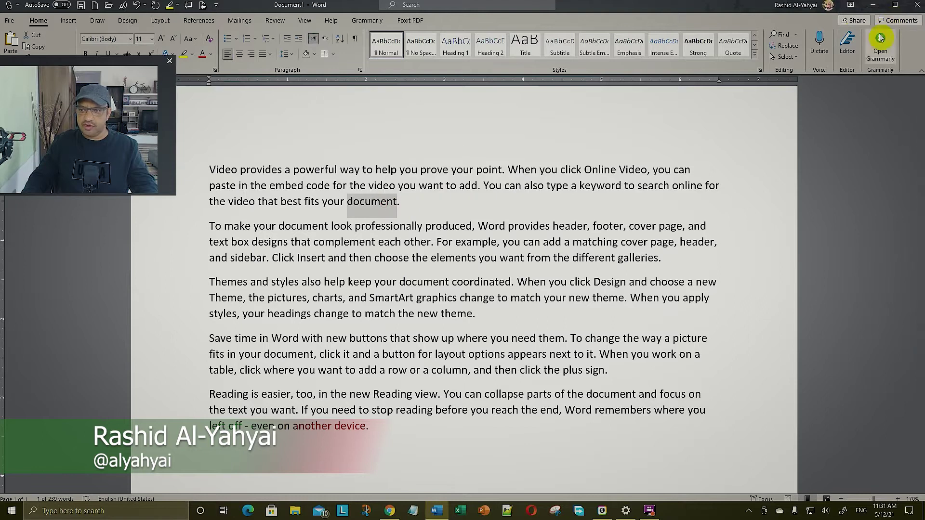
pyautogui.click(899, 20)
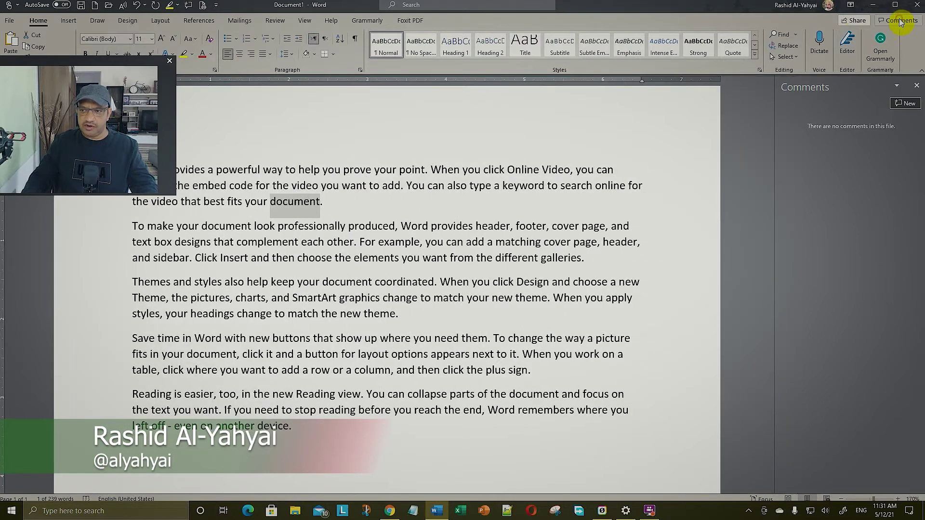
pyautogui.click(904, 103)
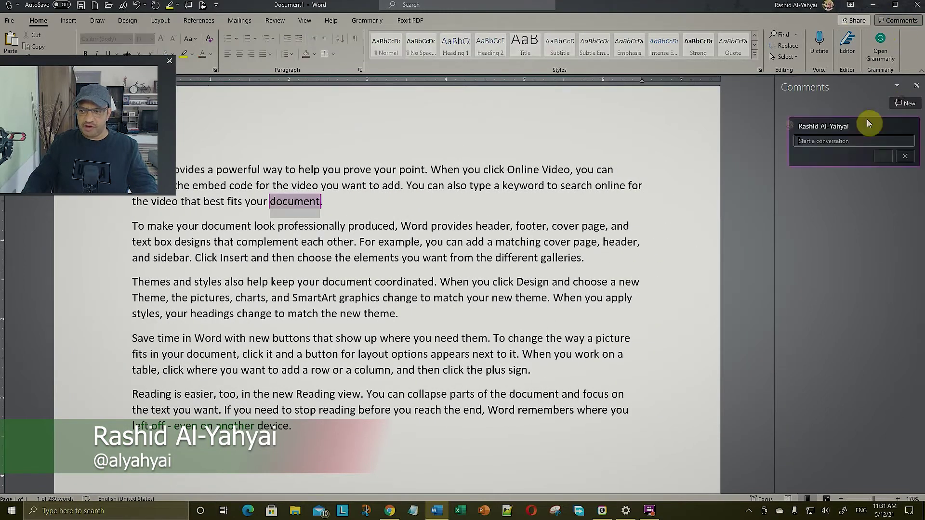
pyautogui.click(908, 157)
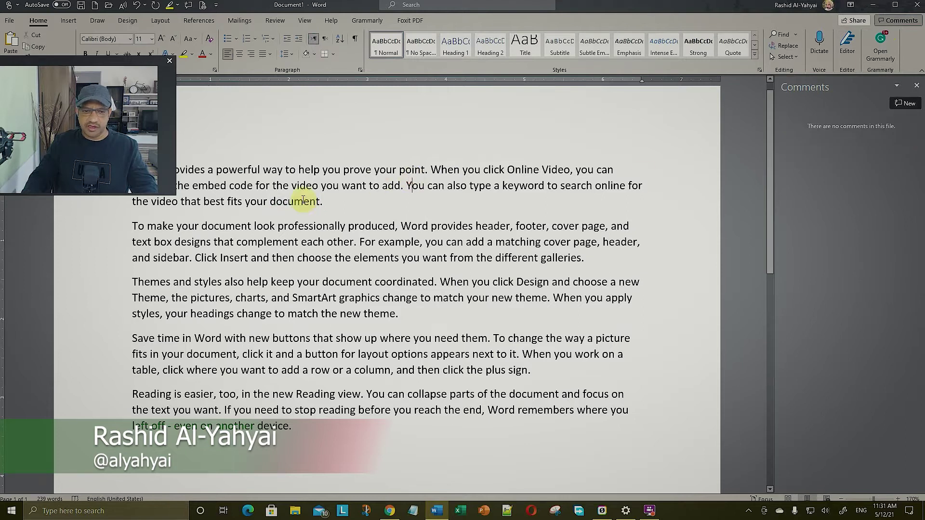
pyautogui.moveTo(308, 201)
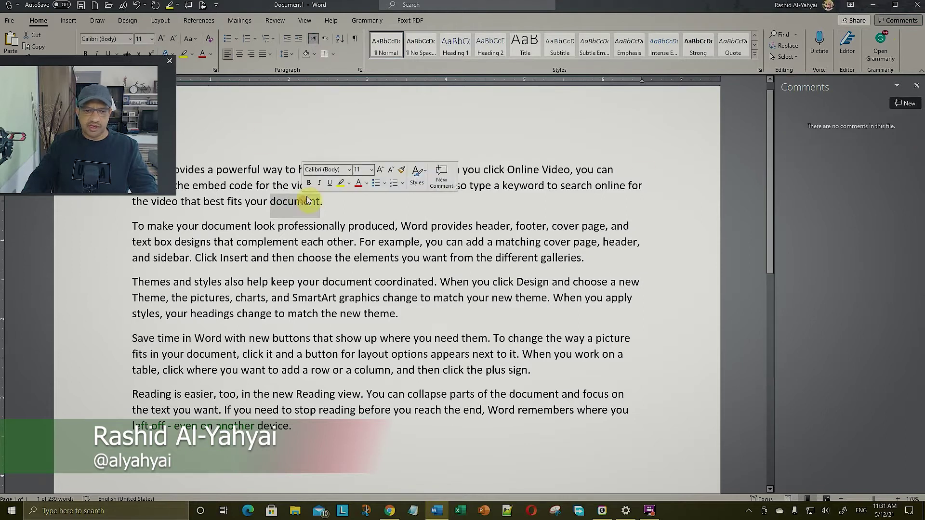
# Start a New Comment from the Review tab, then discard the empty card
pyautogui.click(282, 20)
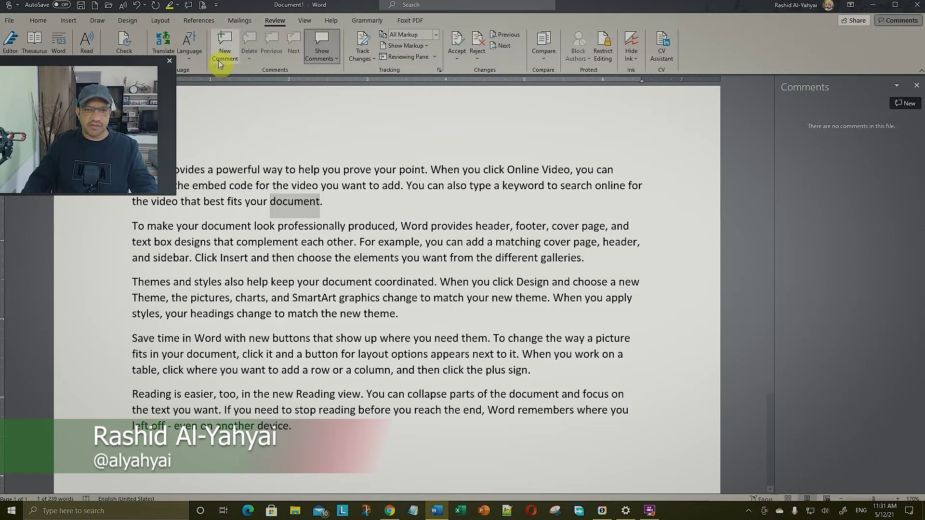
pyautogui.click(219, 51)
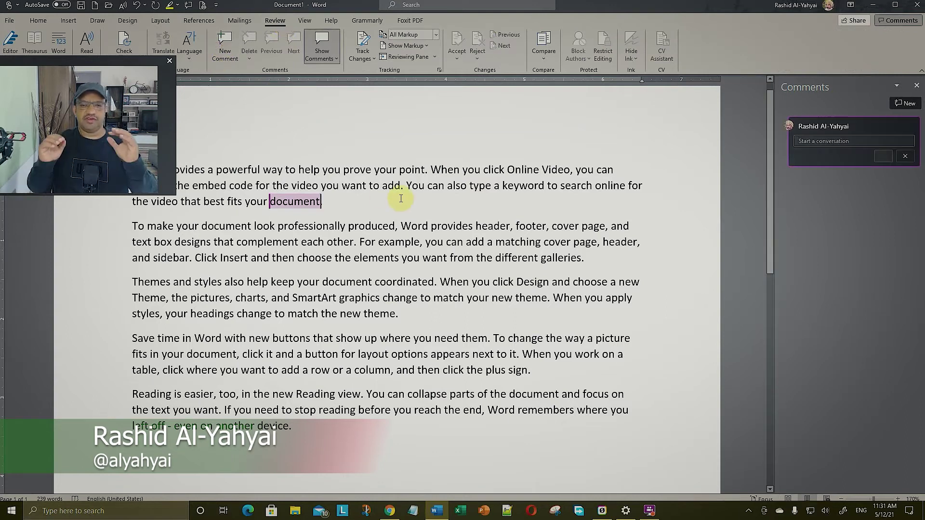
pyautogui.click(906, 157)
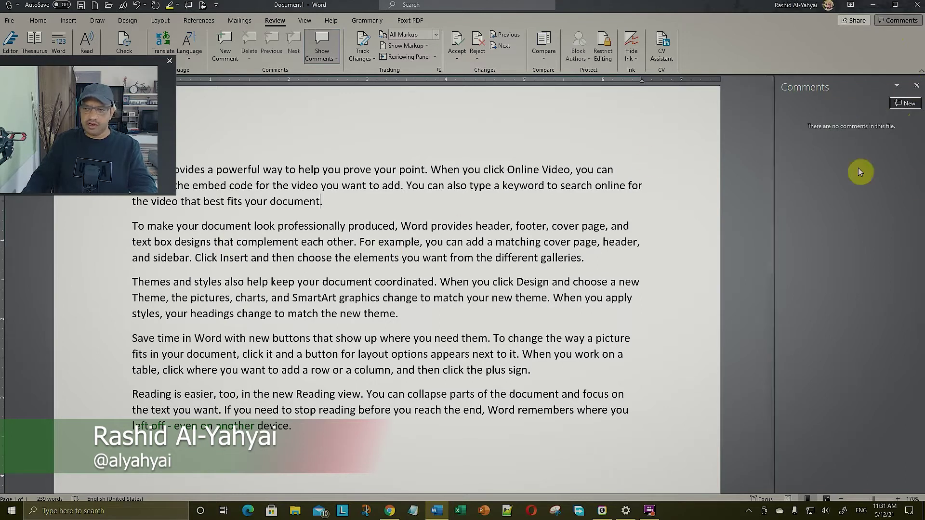
# Draft the comment 'this is a cimment' on the word 'document' in the first paragraph
pyautogui.doubleClick(299, 200)
pyautogui.rightClick(298, 200)
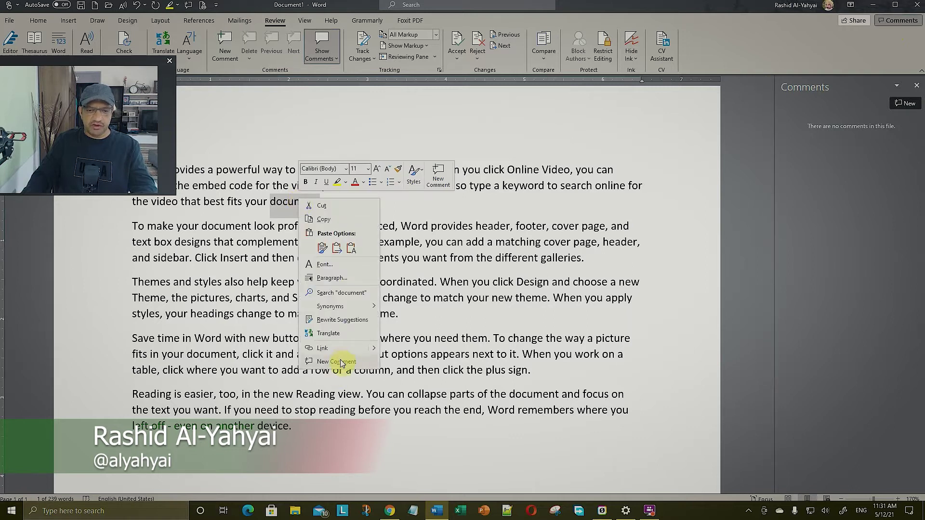
pyautogui.click(336, 362)
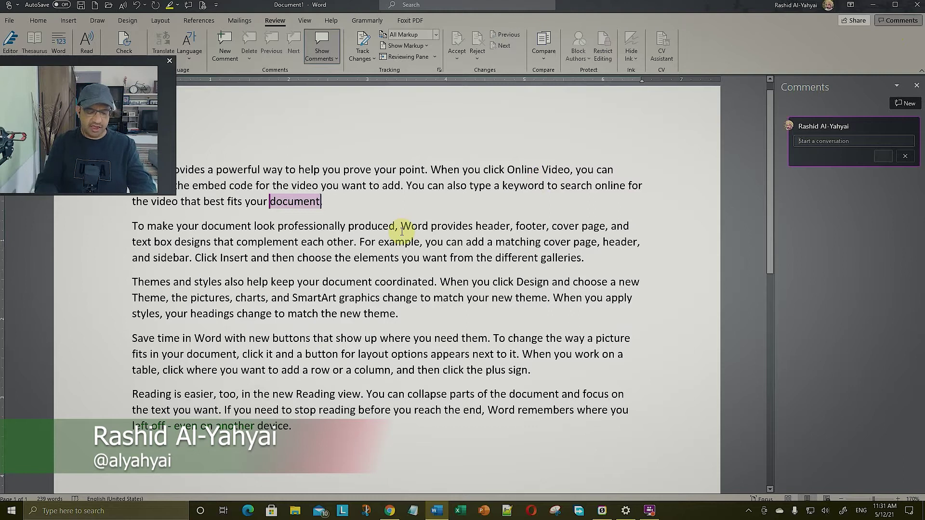
pyautogui.write('this')
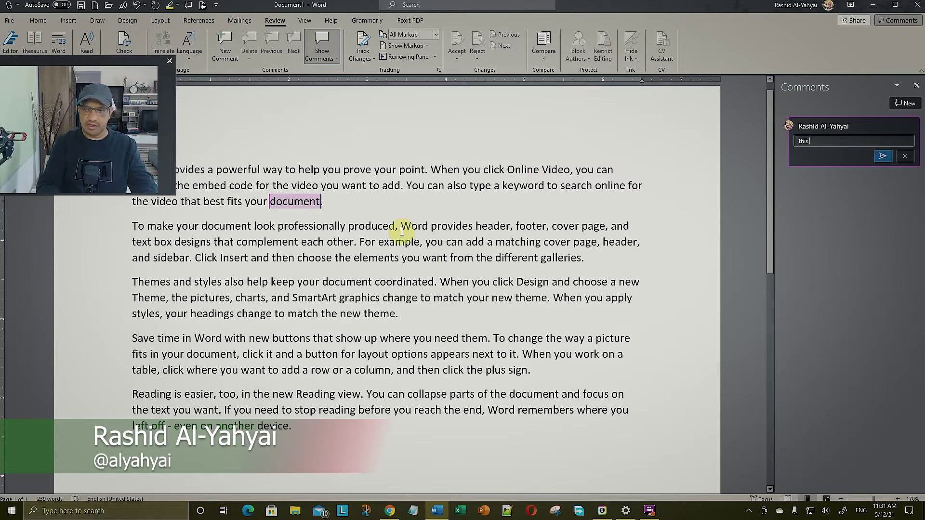
pyautogui.write('is a ci')
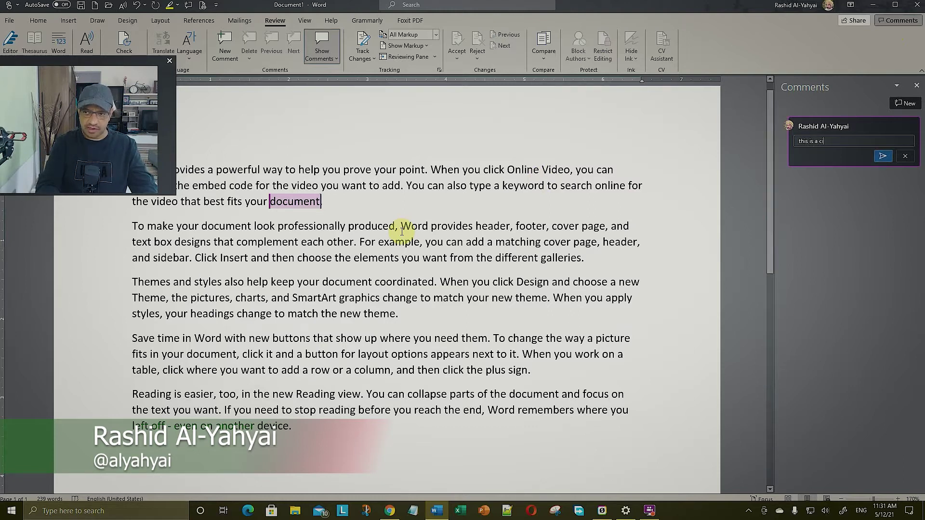
pyautogui.write('mment')
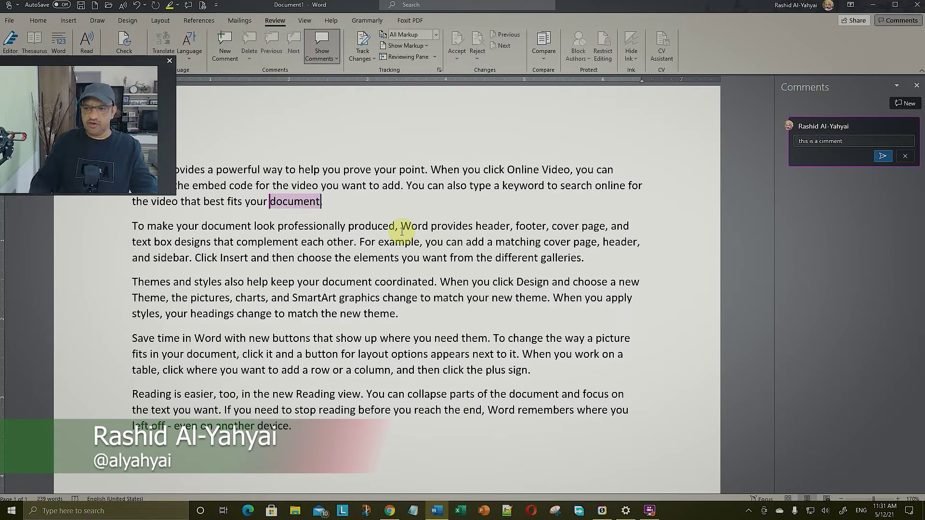
pyautogui.press('Return')
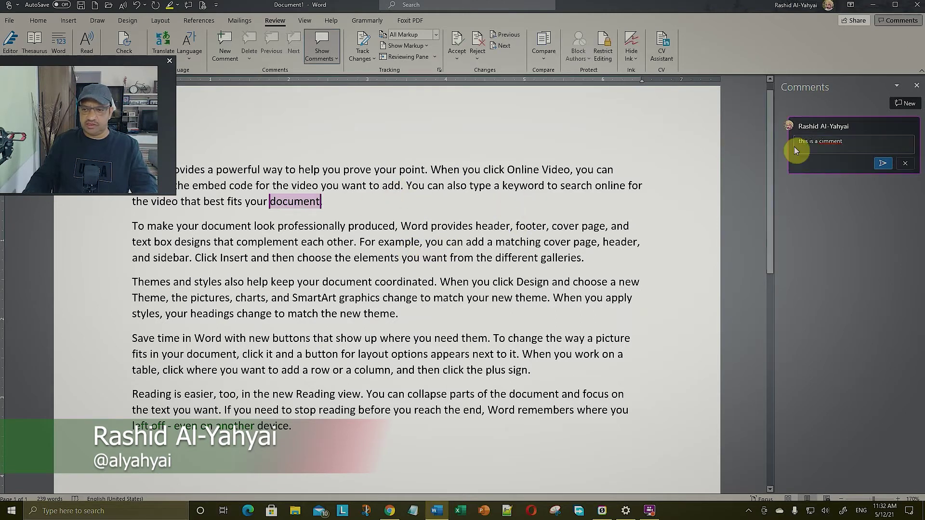
# Start a new comment on the word 'document' in the third paragraph
pyautogui.click(391, 295)
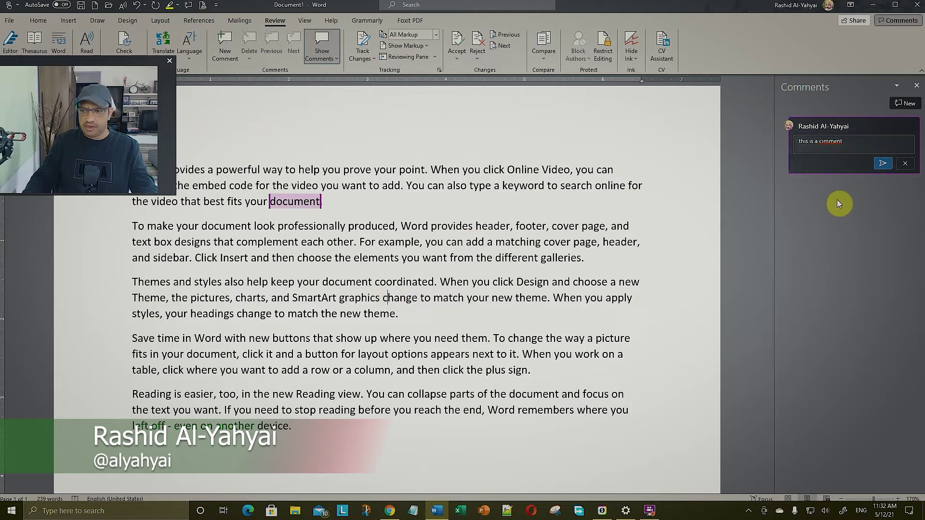
pyautogui.doubleClick(435, 260)
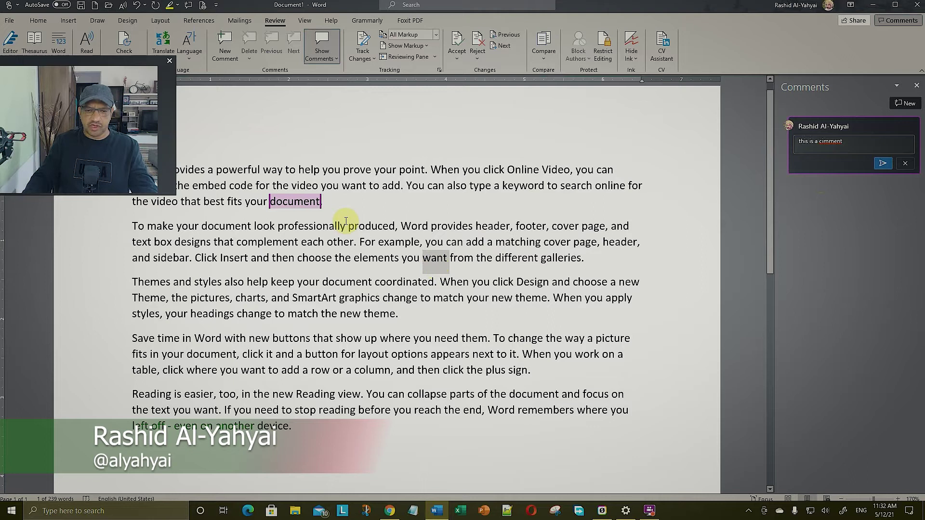
pyautogui.doubleClick(343, 282)
pyautogui.rightClick(340, 283)
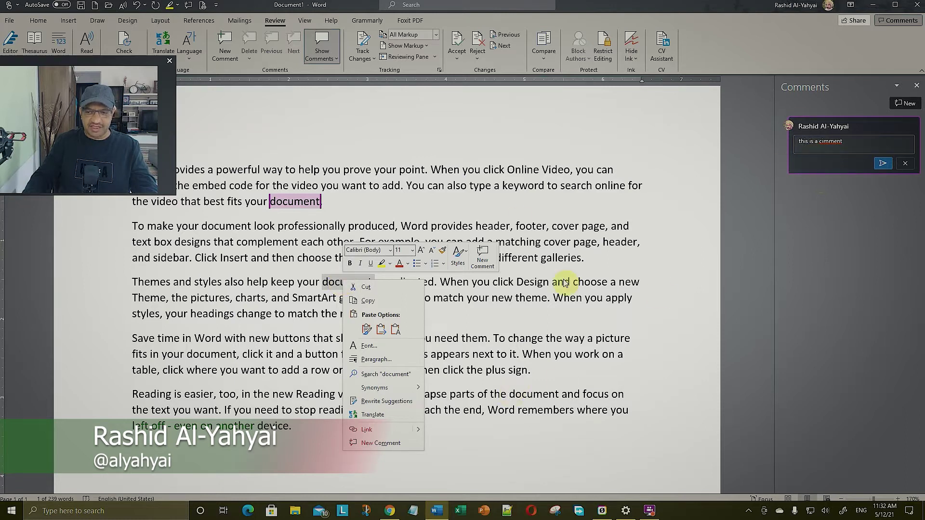
pyautogui.click(381, 443)
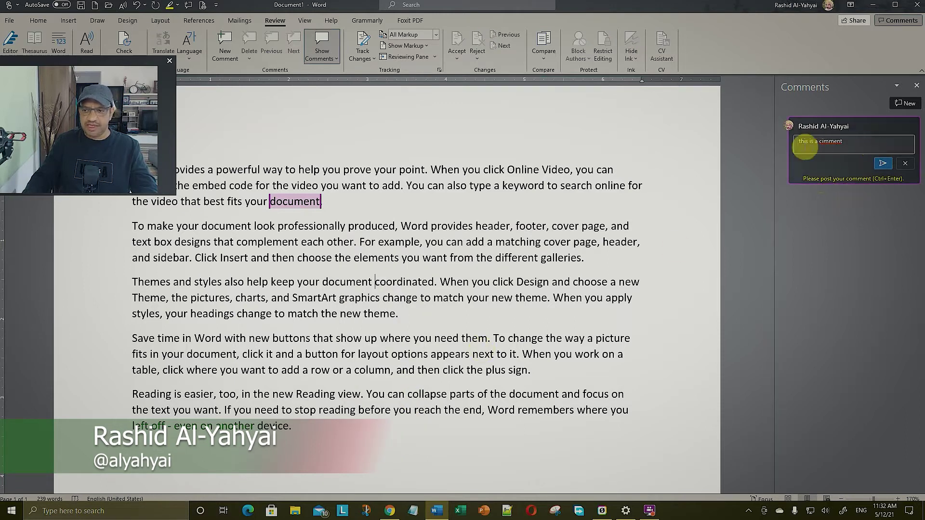
# Generate five sample paragraphs on page 2
pyautogui.doubleClick(380, 370)
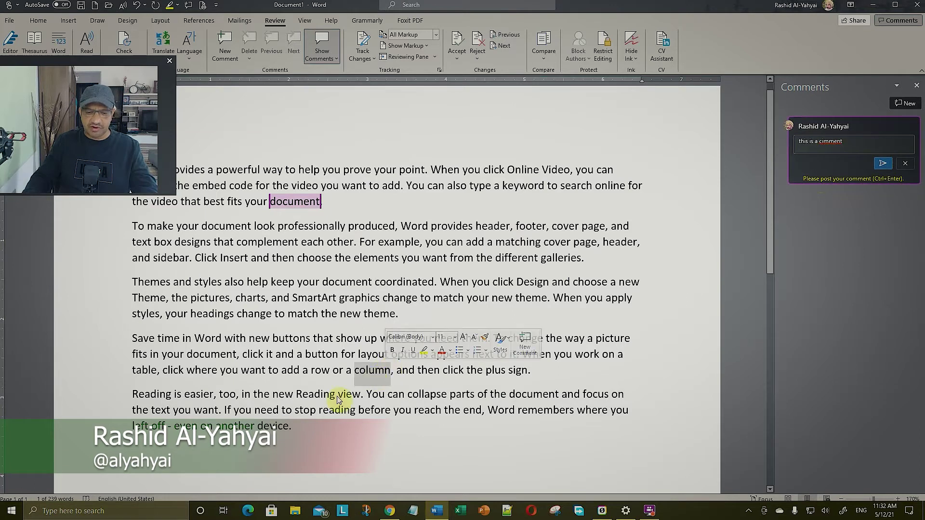
pyautogui.click(285, 410)
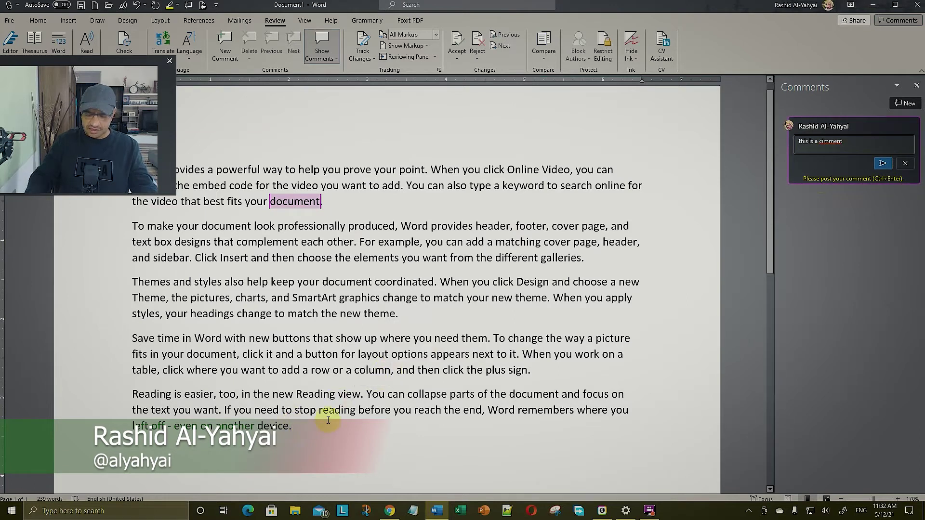
pyautogui.scroll(-10, 328, 420)
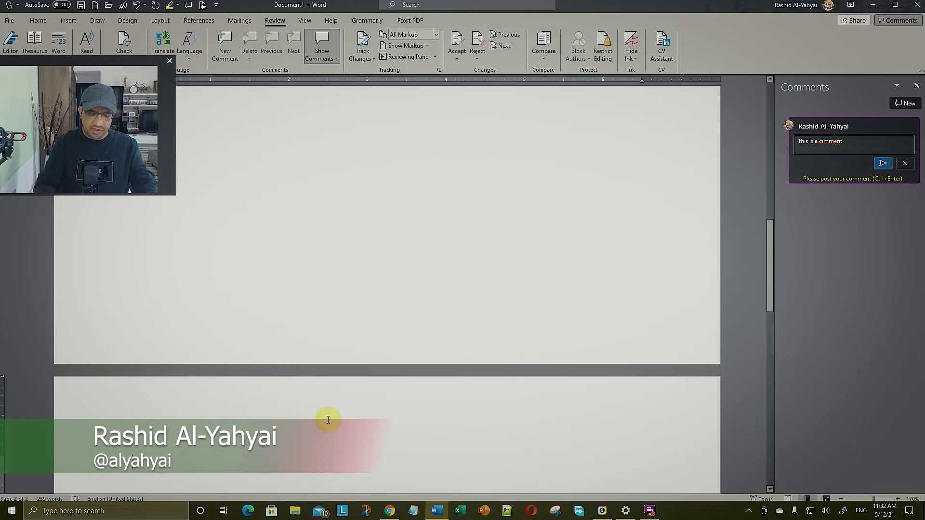
pyautogui.click(328, 420)
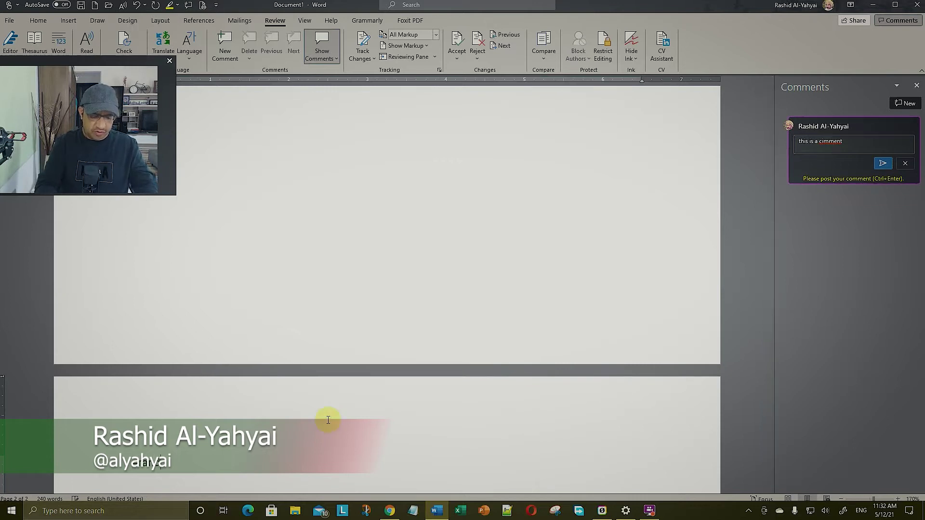
pyautogui.press('Return')
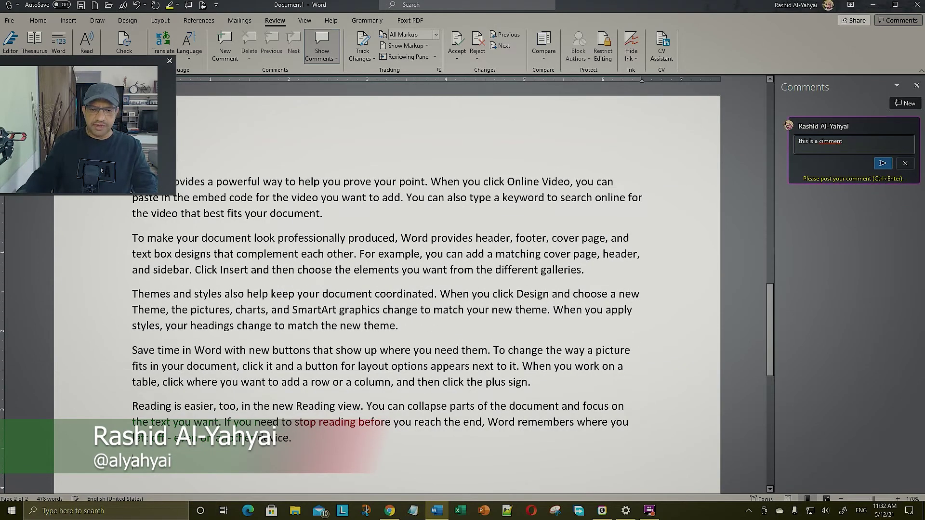
pyautogui.doubleClick(294, 297)
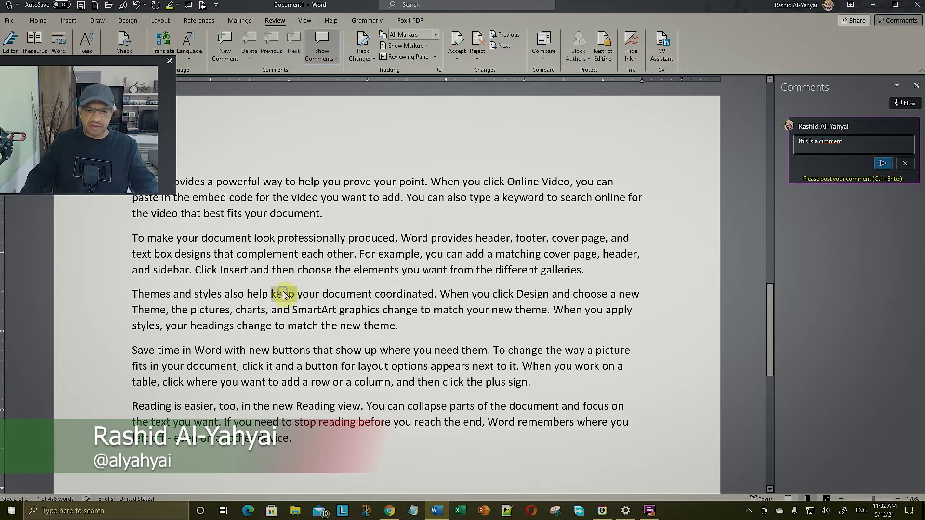
pyautogui.rightClick(287, 294)
pyautogui.press('Escape')
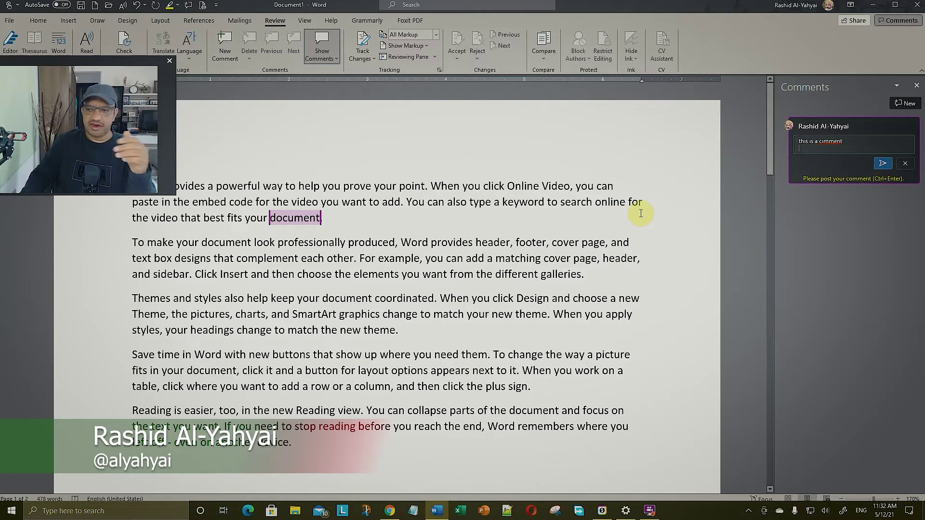
# Post the draft comment 'this is a cimment'
pyautogui.click(884, 164)
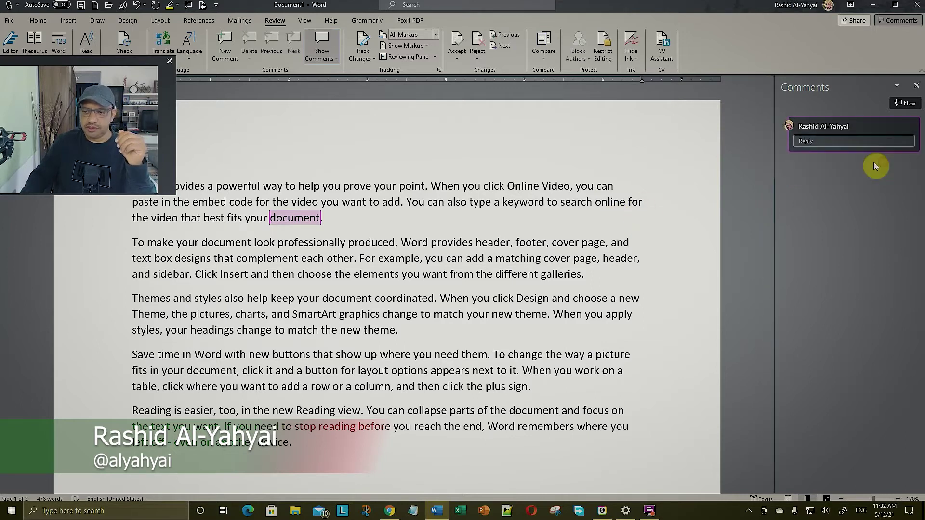
pyautogui.scroll(8, 221, 413)
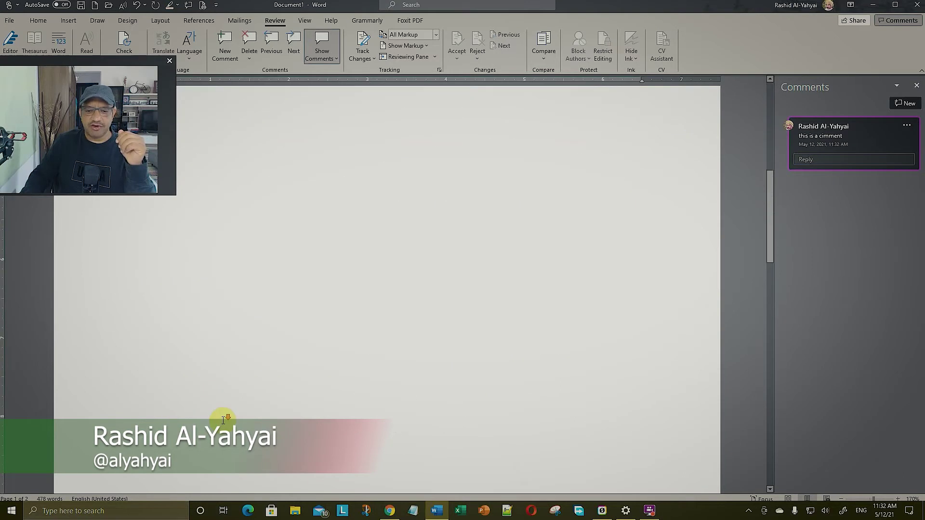
pyautogui.scroll(-6, 358, 409)
# Add and post the comment 'new comment' on the word 'produced'
pyautogui.doubleClick(374, 337)
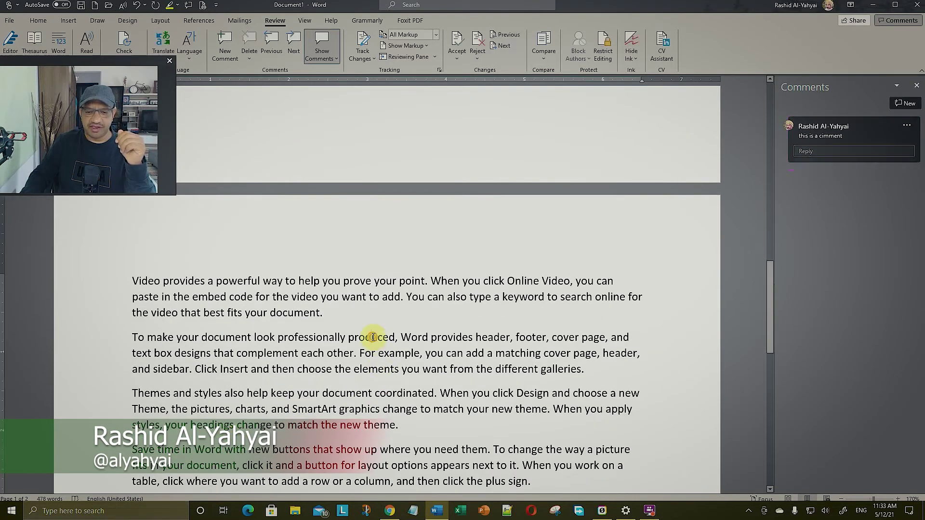
pyautogui.rightClick(378, 338)
pyautogui.click(391, 328)
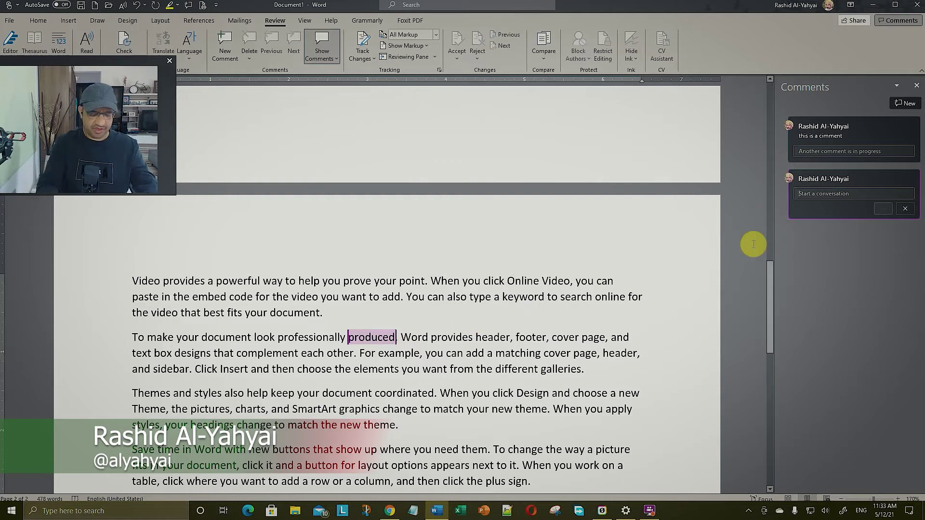
pyautogui.write('t')
pyautogui.press('BackSpace')
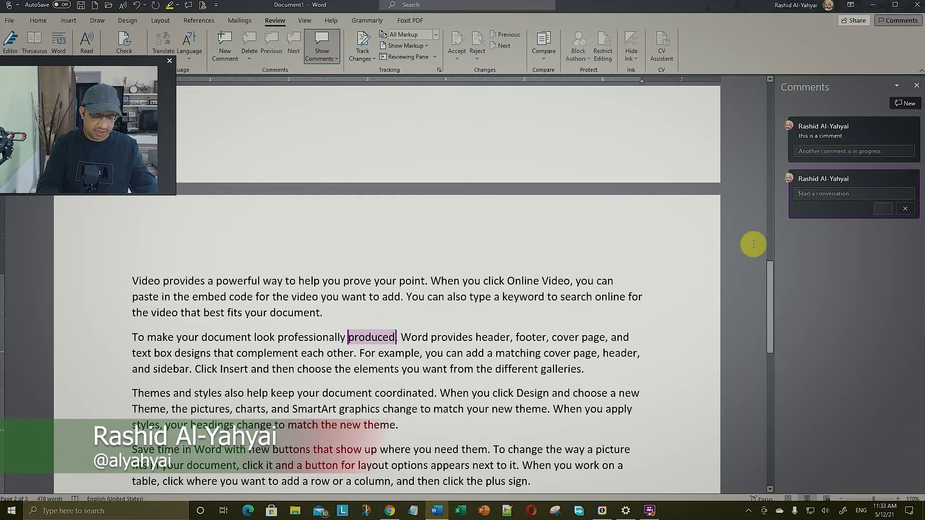
pyautogui.write('new comment')
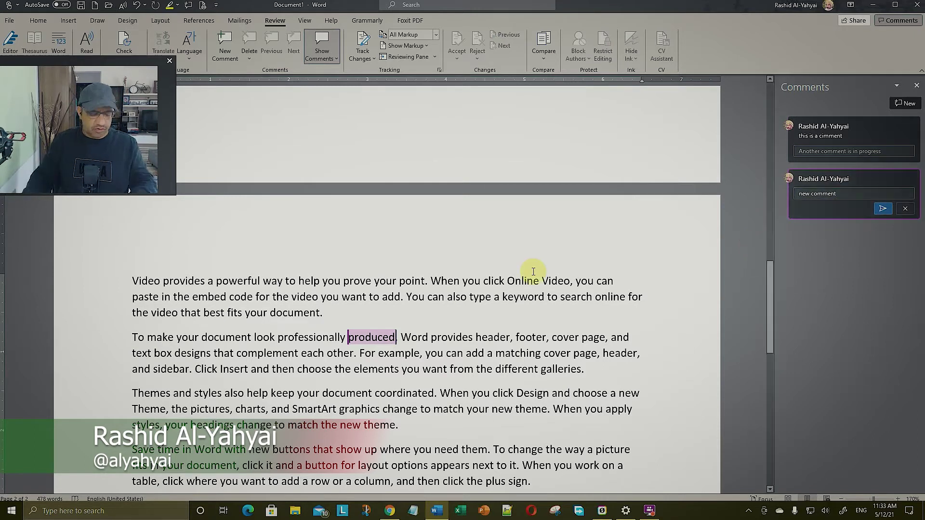
pyautogui.hotkey('ctrl', 'Return')
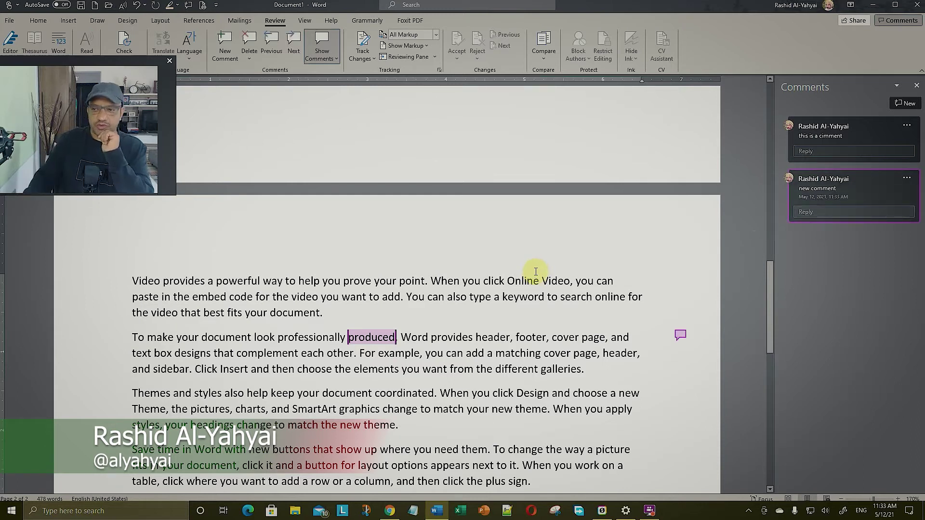
pyautogui.click(907, 126)
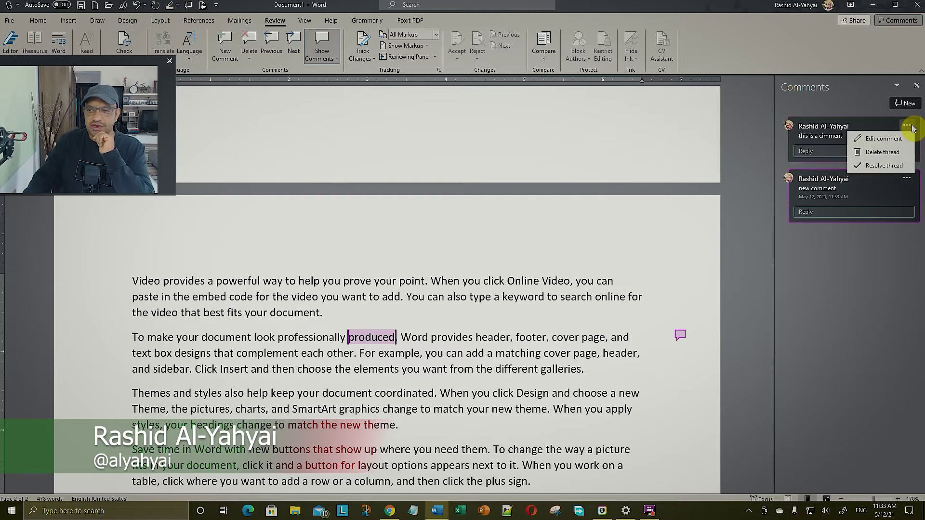
pyautogui.click(882, 139)
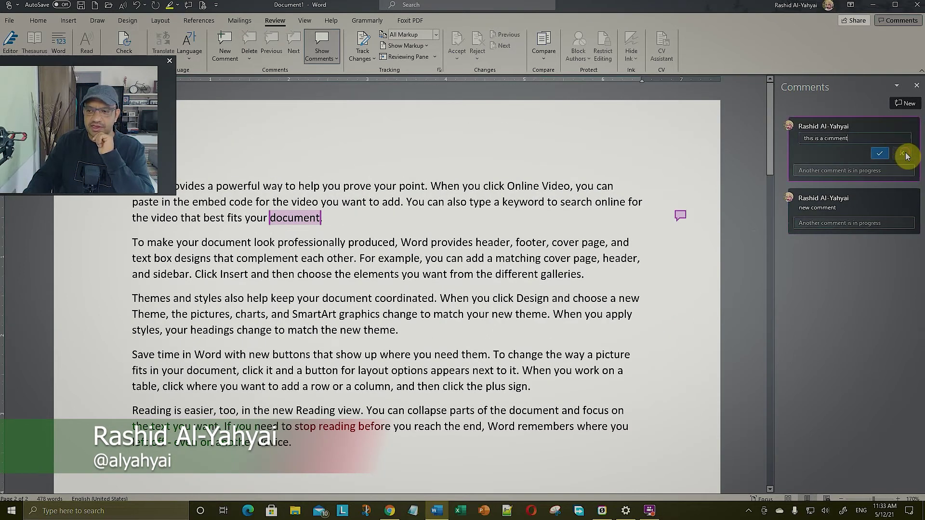
pyautogui.click(901, 153)
pyautogui.click(908, 126)
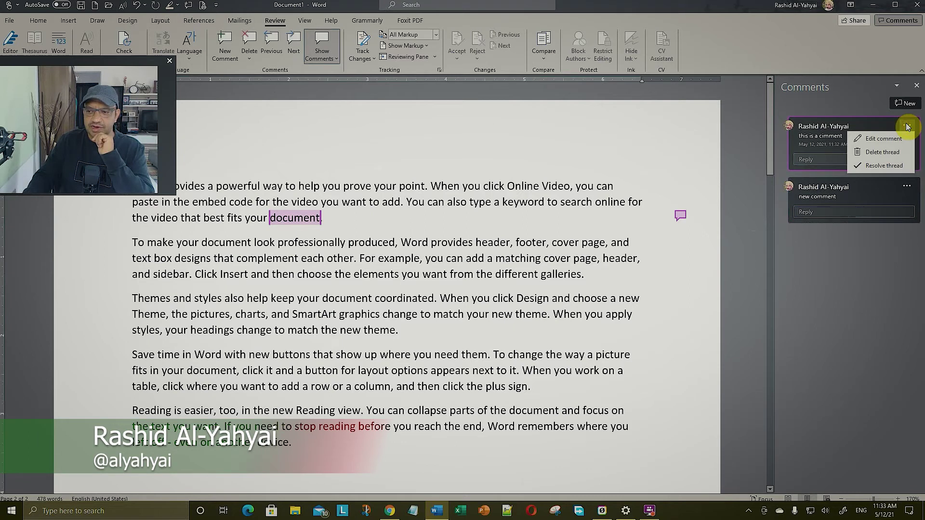
pyautogui.click(883, 166)
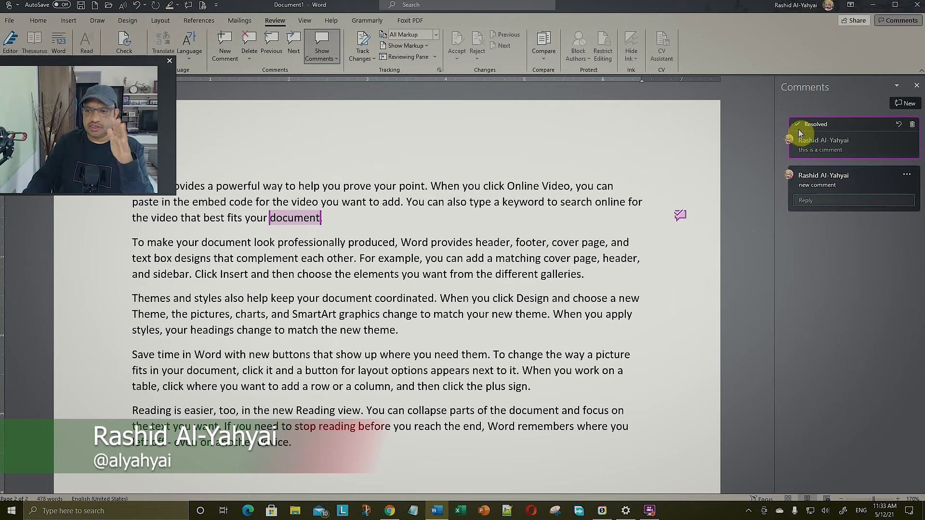
pyautogui.click(628, 243)
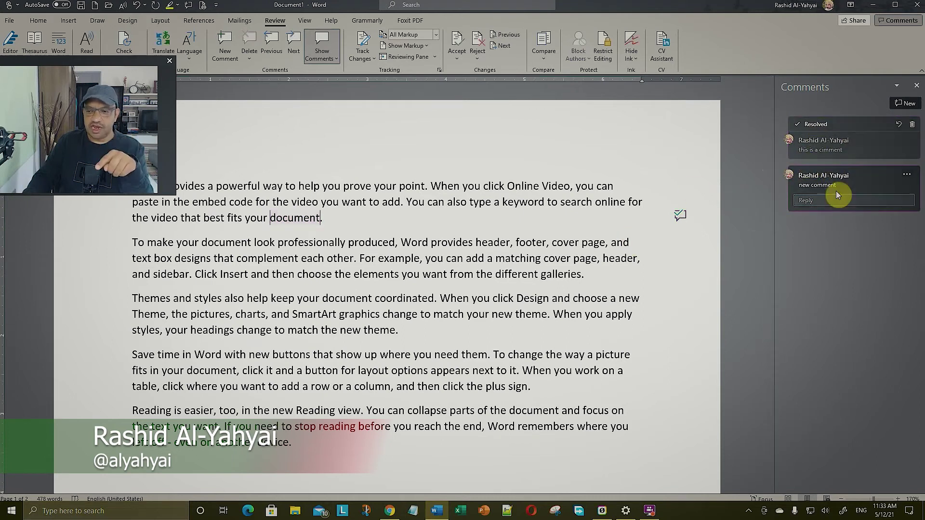
pyautogui.click(899, 126)
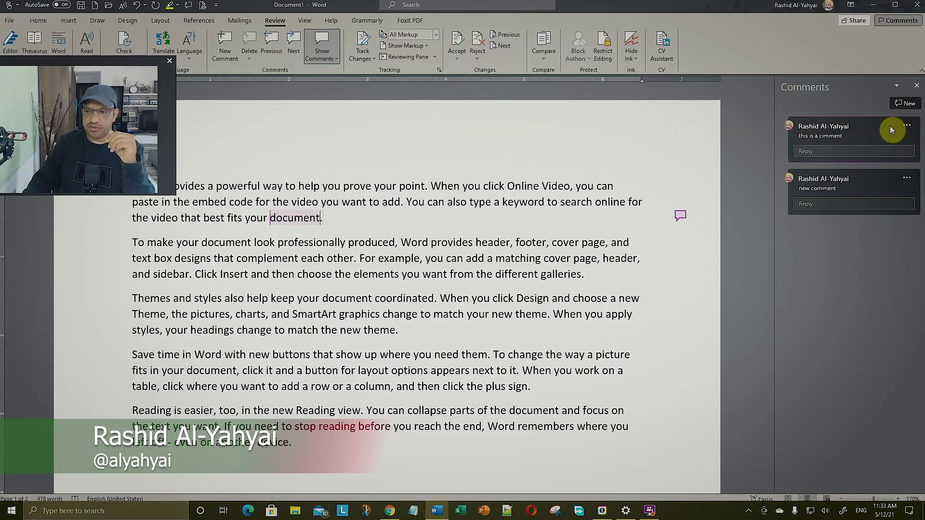
pyautogui.click(906, 127)
pyautogui.click(852, 163)
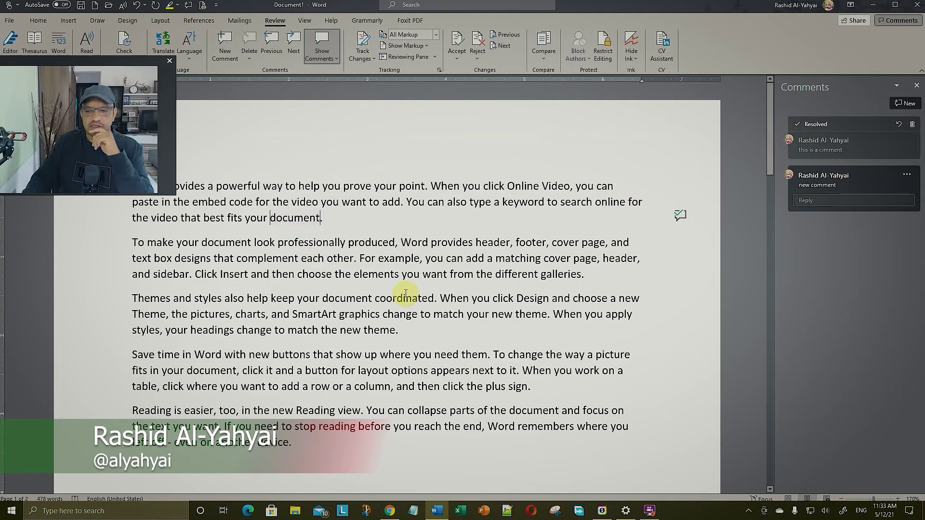
pyautogui.click(845, 176)
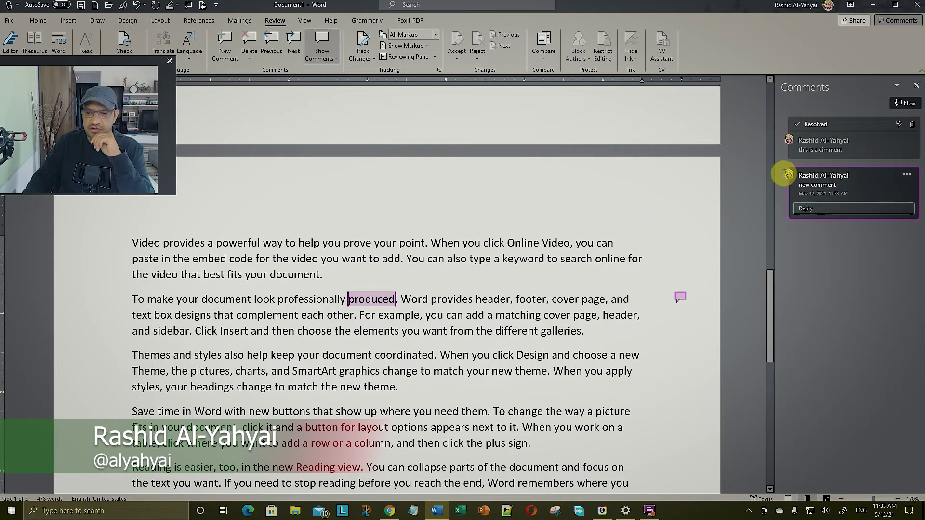
pyautogui.click(824, 135)
pyautogui.click(842, 188)
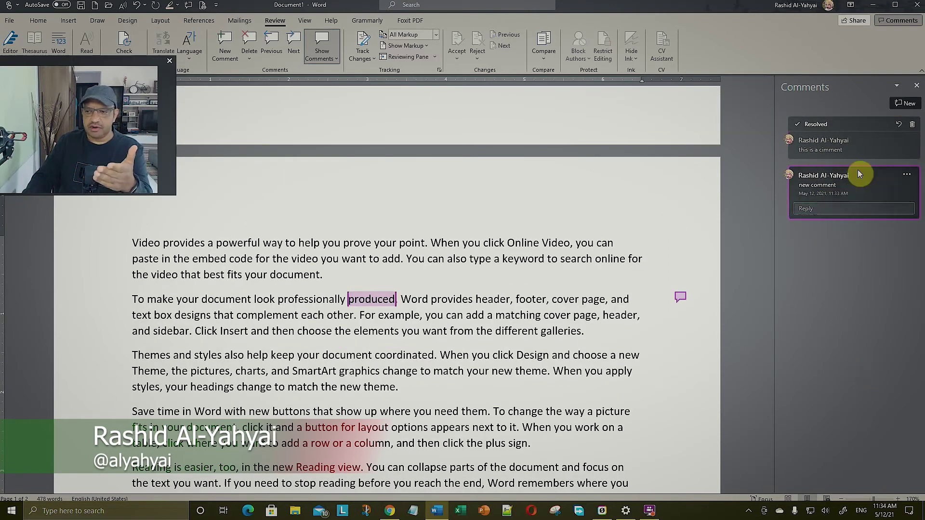
pyautogui.click(860, 140)
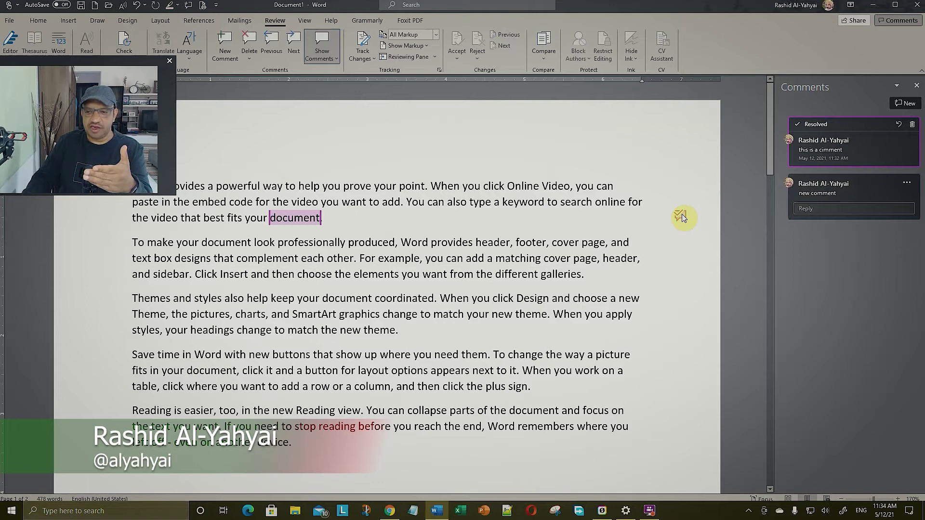
pyautogui.click(524, 285)
pyautogui.scroll(-10, 524, 285)
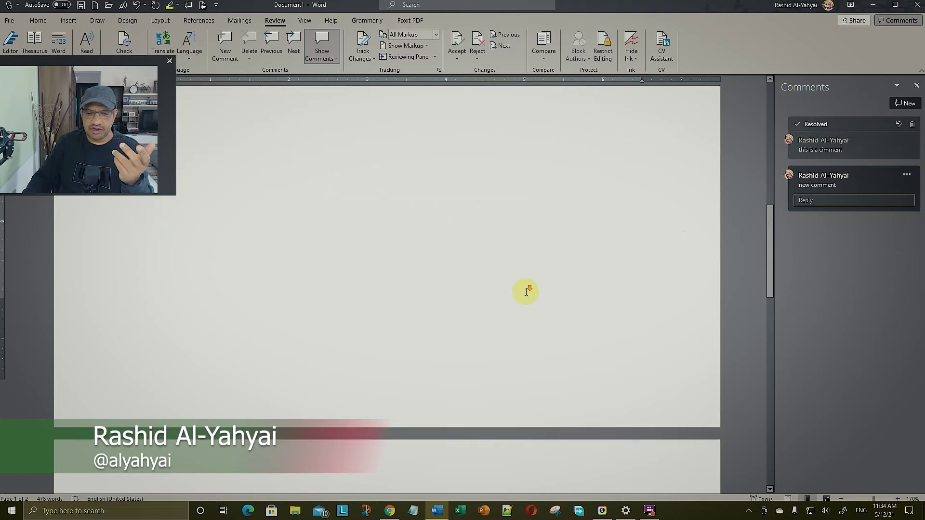
pyautogui.scroll(9, 527, 306)
pyautogui.scroll(1, 527, 308)
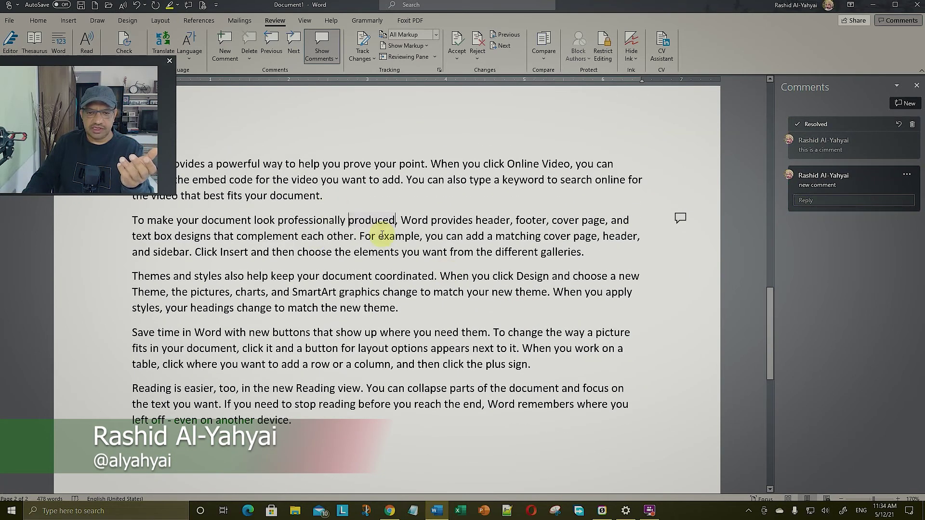
pyautogui.moveTo(380, 219)
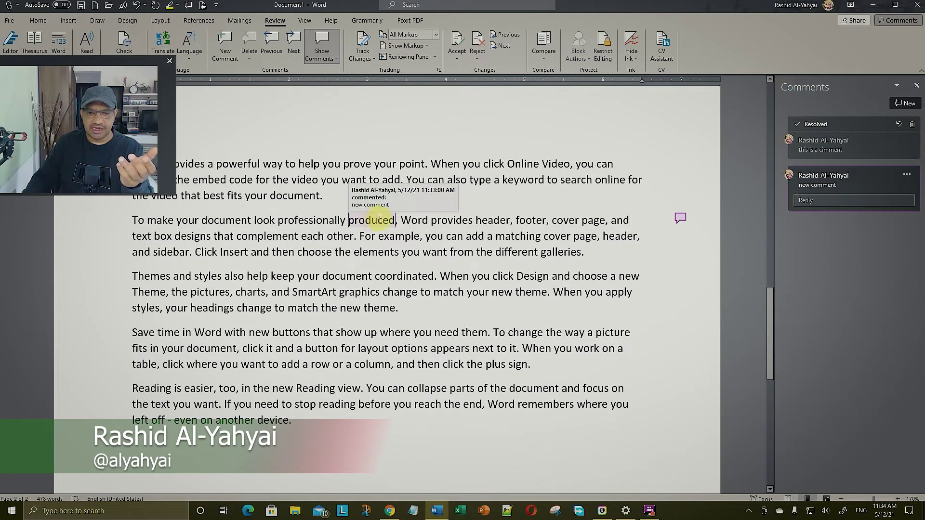
pyautogui.click(360, 252)
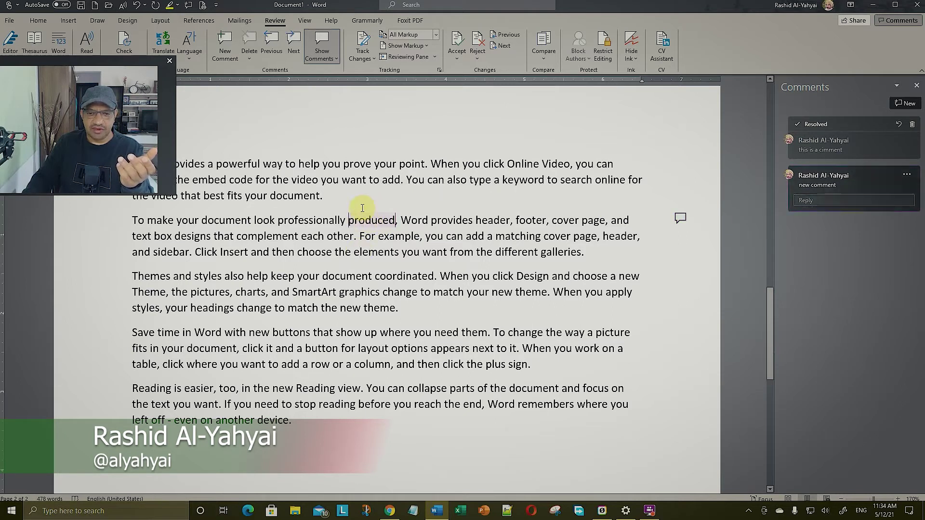
pyautogui.moveTo(362, 226)
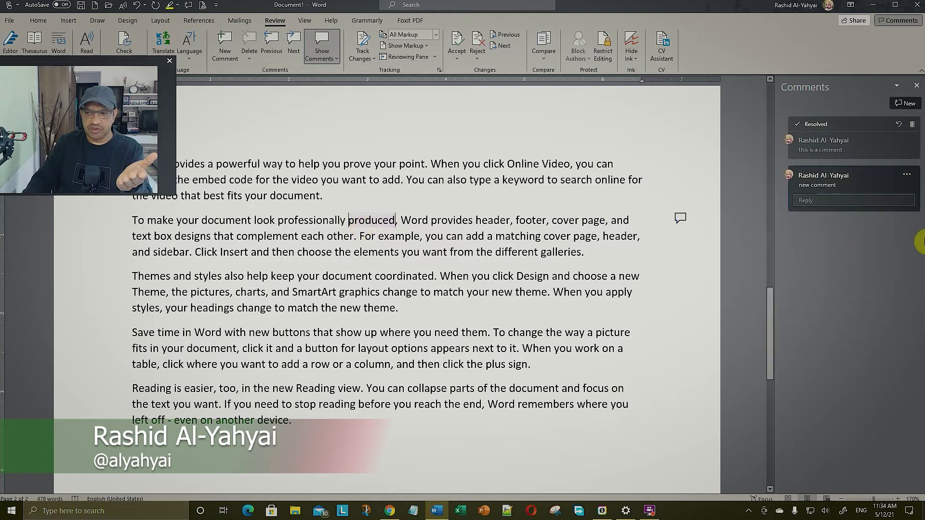
# Post the reply 'reply' to the 'new comment' thread
pyautogui.click(833, 201)
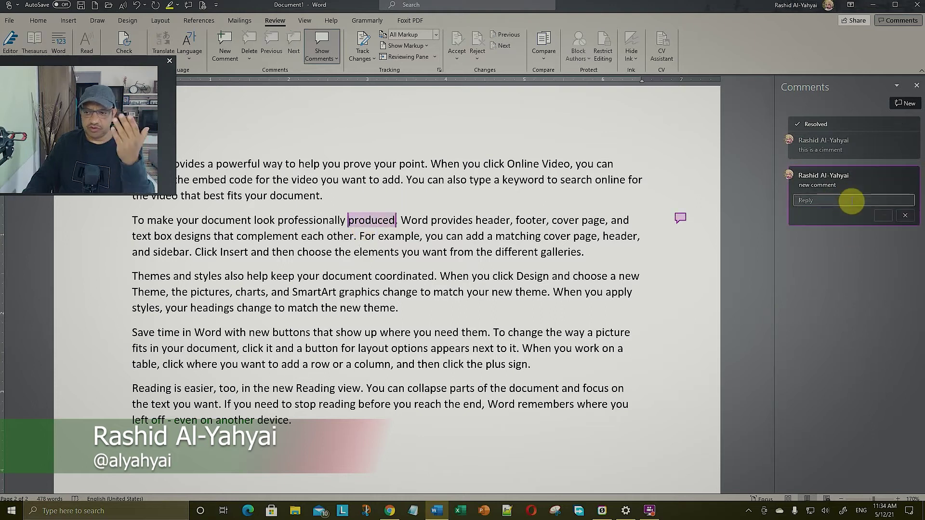
pyautogui.write('re')
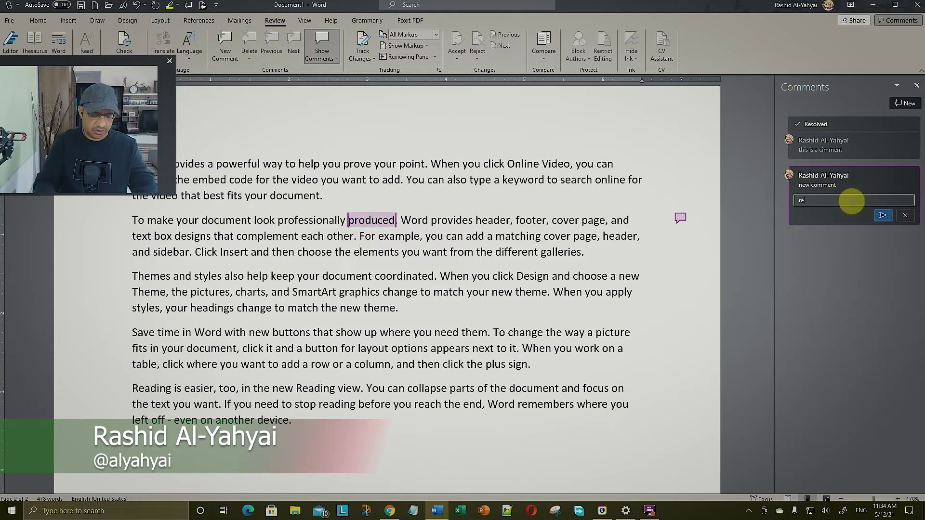
pyautogui.write('ply')
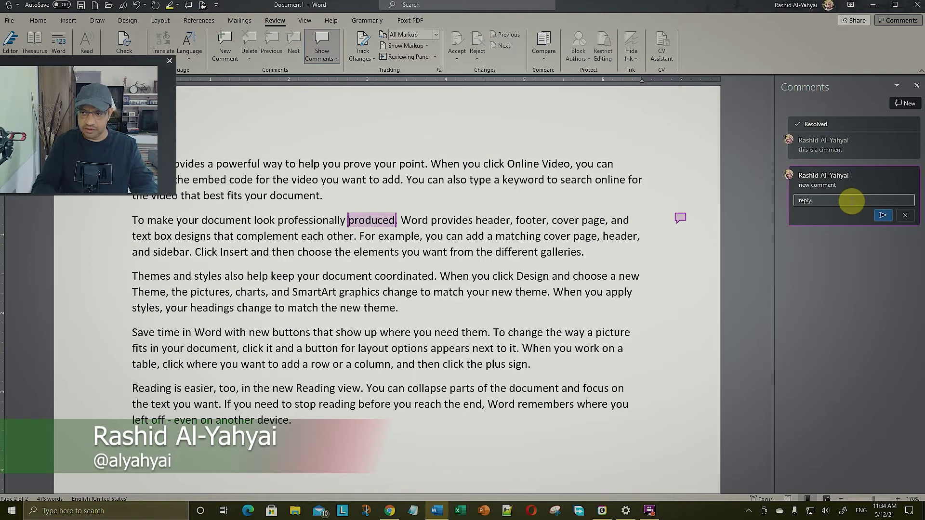
pyautogui.press('Return')
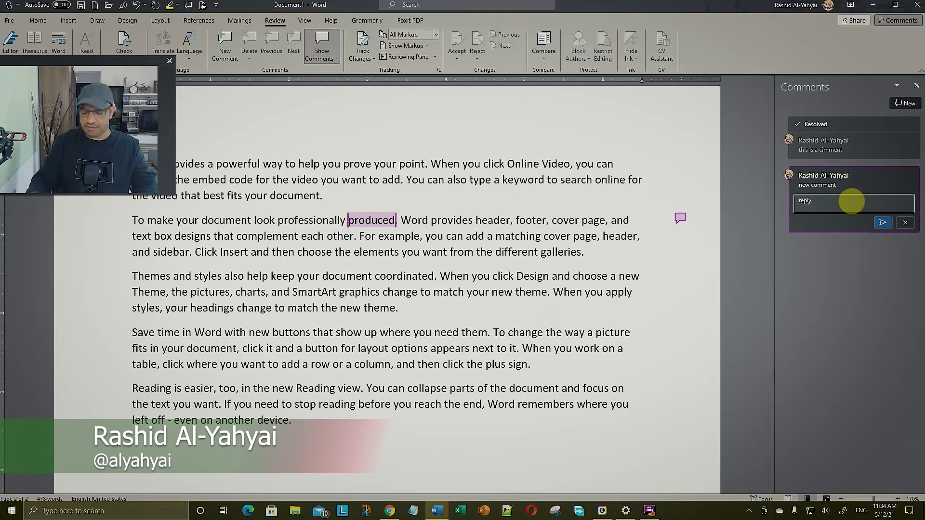
pyautogui.click(882, 222)
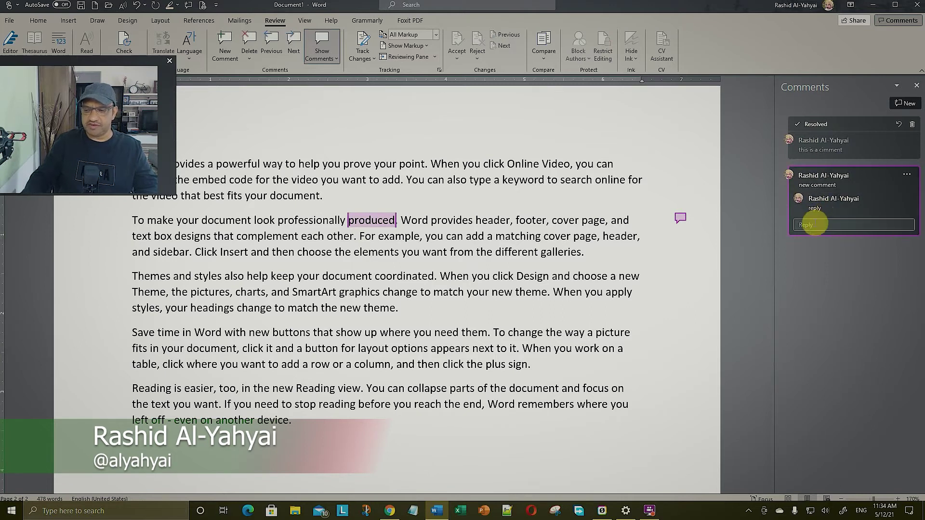
pyautogui.click(832, 204)
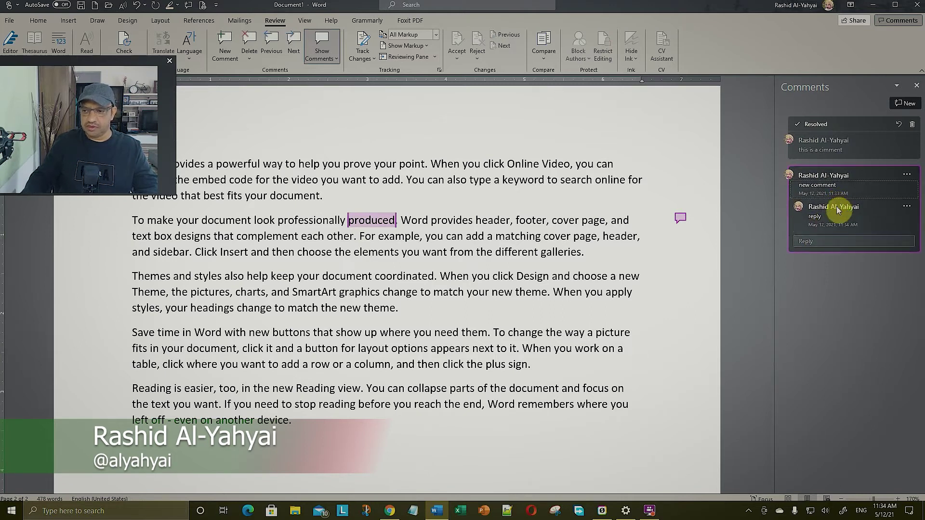
pyautogui.click(906, 206)
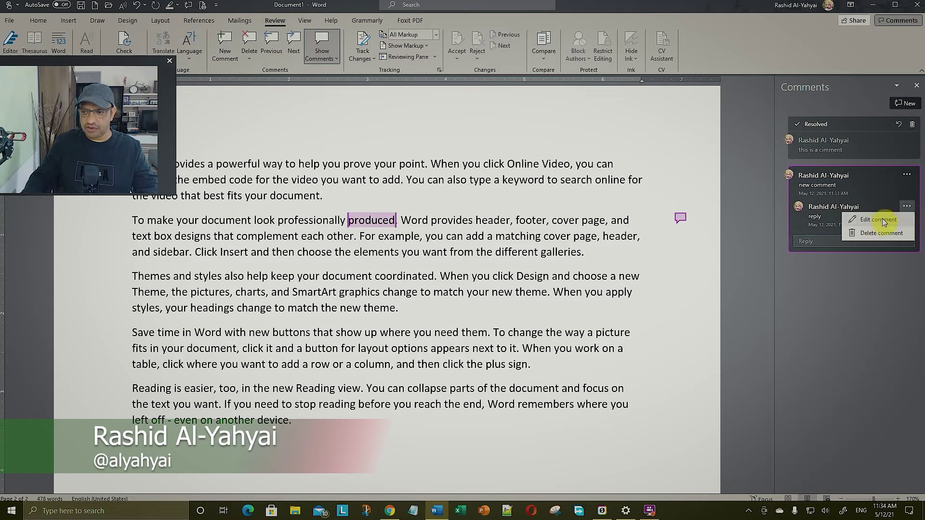
pyautogui.click(826, 219)
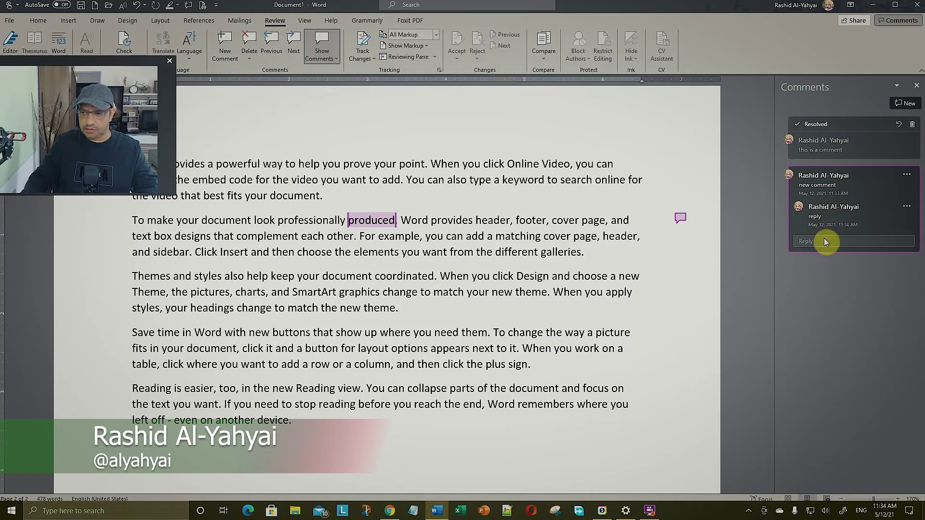
# Post a second reply 're' in the same thread
pyautogui.click(824, 241)
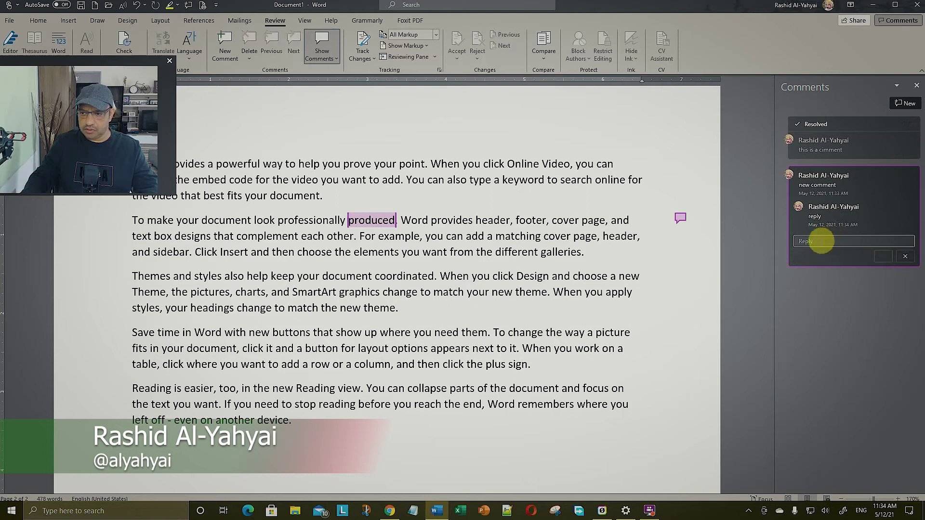
pyautogui.write('re')
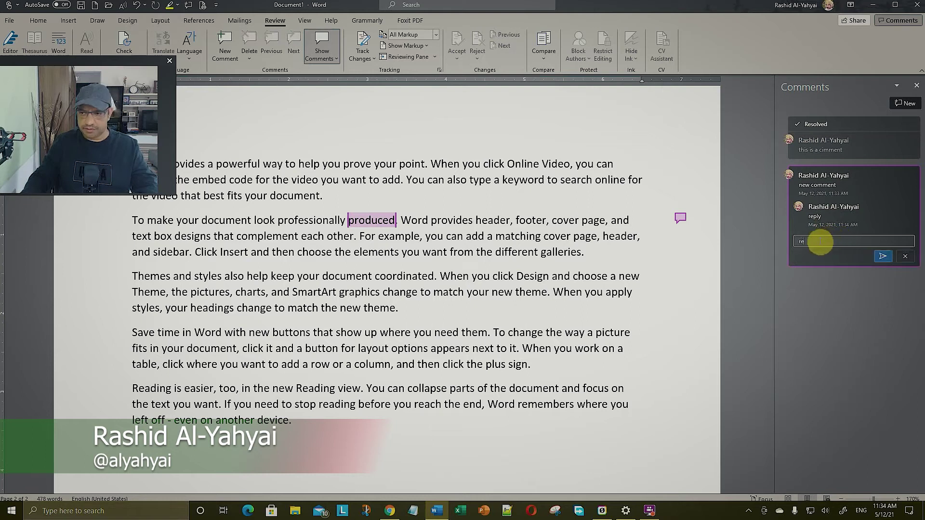
pyautogui.click(883, 256)
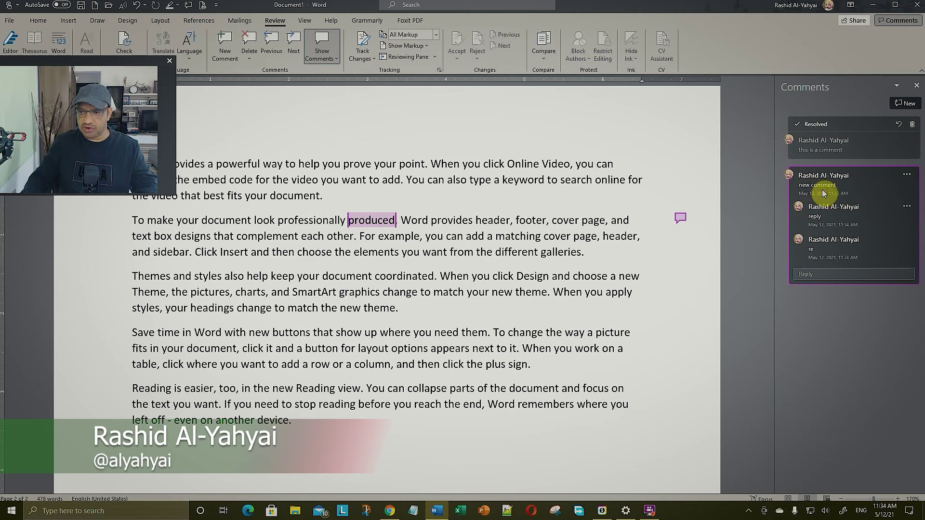
pyautogui.click(907, 174)
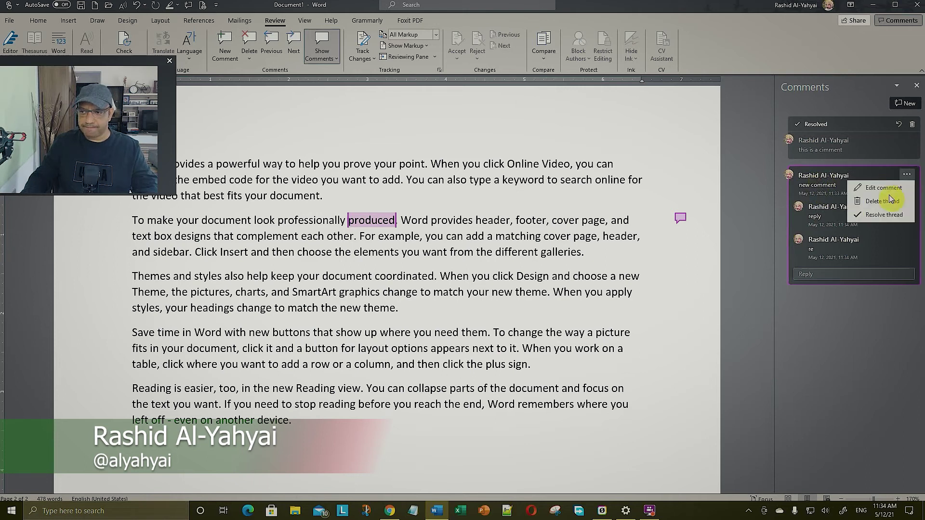
pyautogui.click(826, 188)
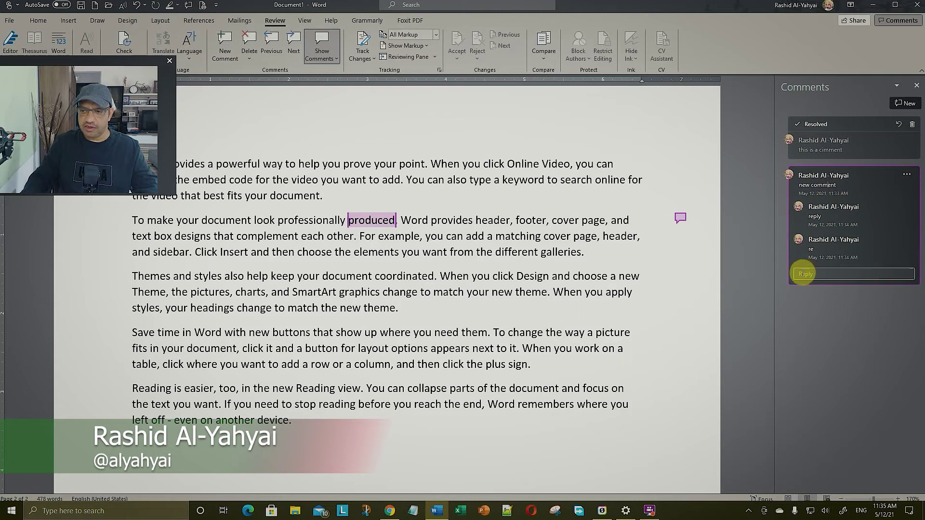
# Remove the 'reply' response using Delete comment in its options menu
pyautogui.click(910, 208)
pyautogui.click(907, 207)
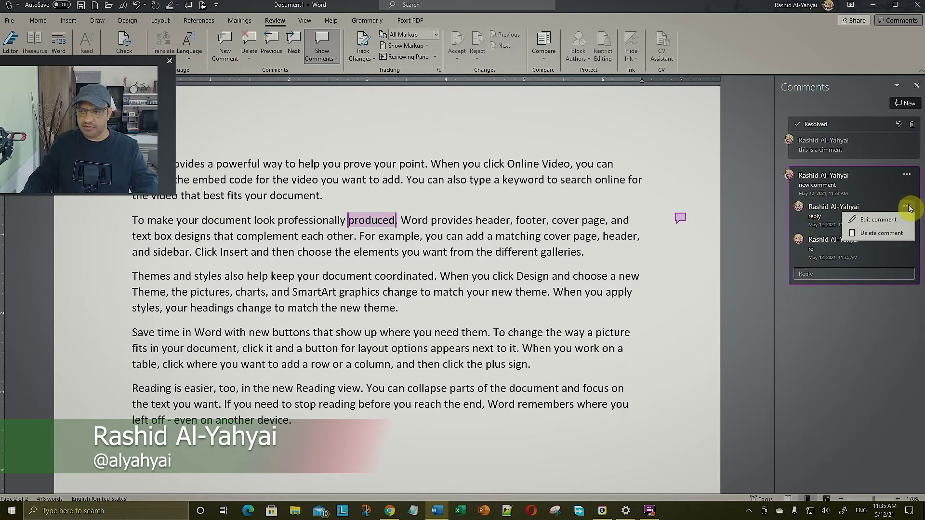
pyautogui.click(888, 234)
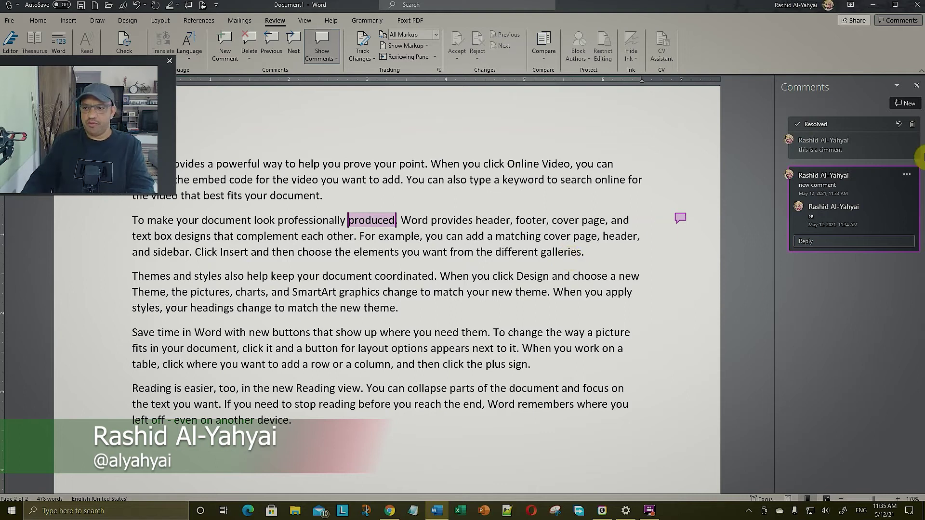
# Reopen the Comments pane and drag its left edge to make it slightly narrower
pyautogui.click(899, 20)
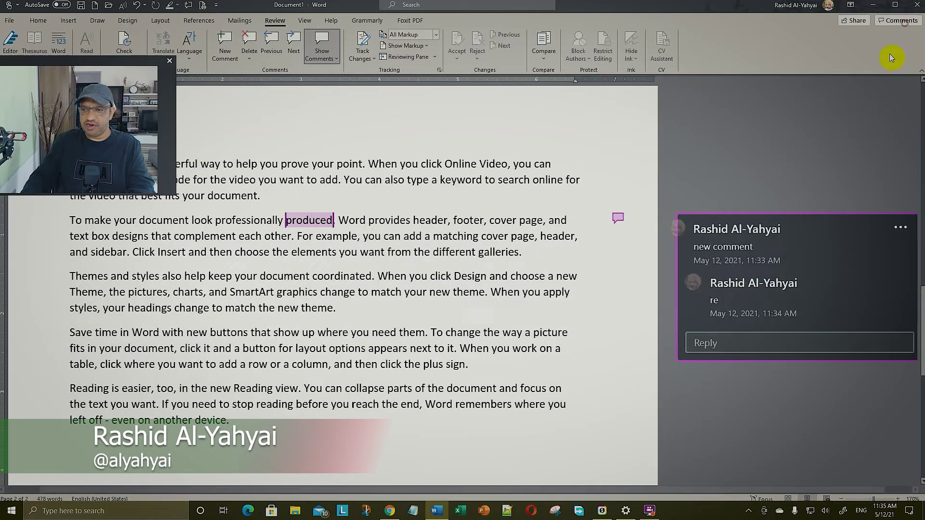
pyautogui.click(893, 21)
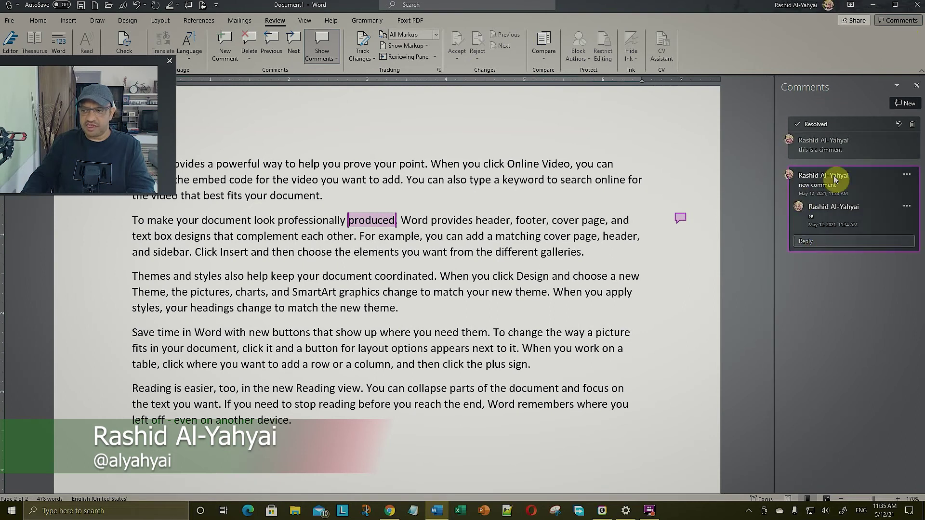
pyautogui.click(897, 85)
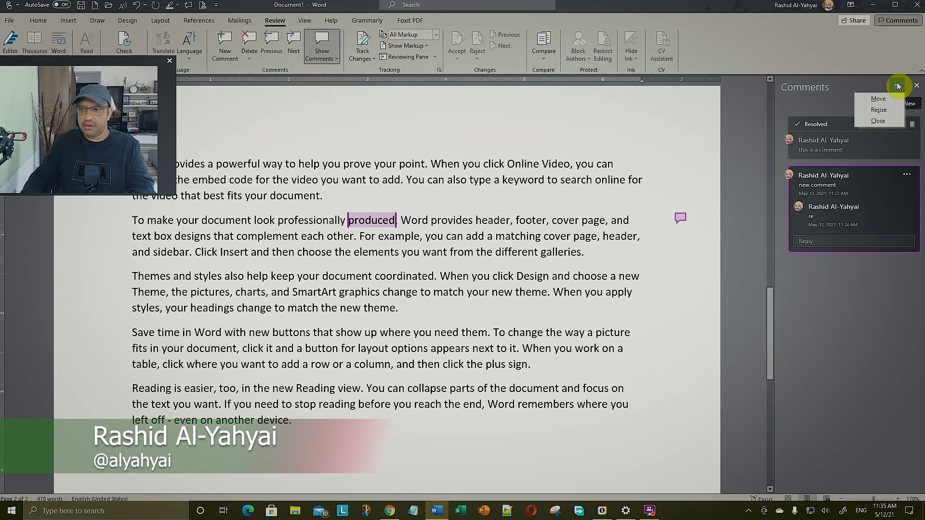
pyautogui.click(880, 46)
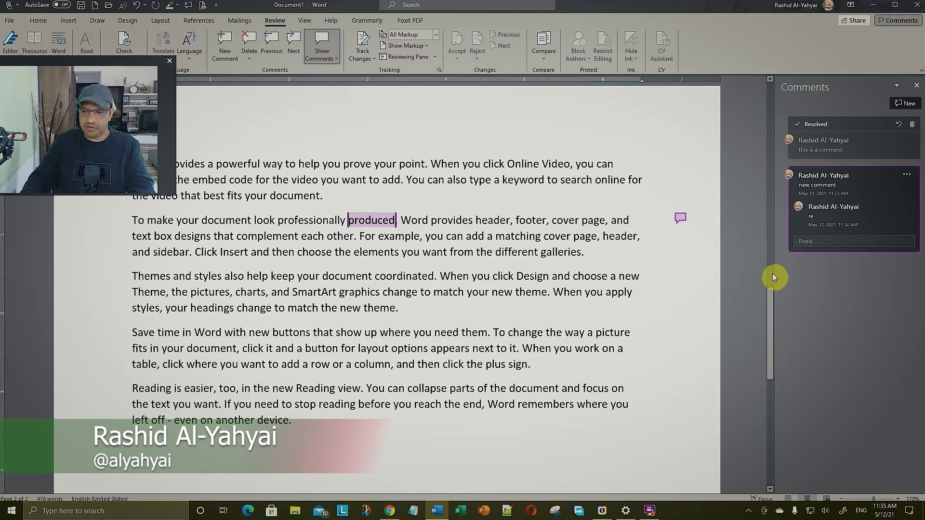
pyautogui.moveTo(772, 277)
pyautogui.mouseDown()
pyautogui.moveTo(769, 266)
pyautogui.moveTo(757, 271)
pyautogui.moveTo(779, 273)
pyautogui.mouseUp()
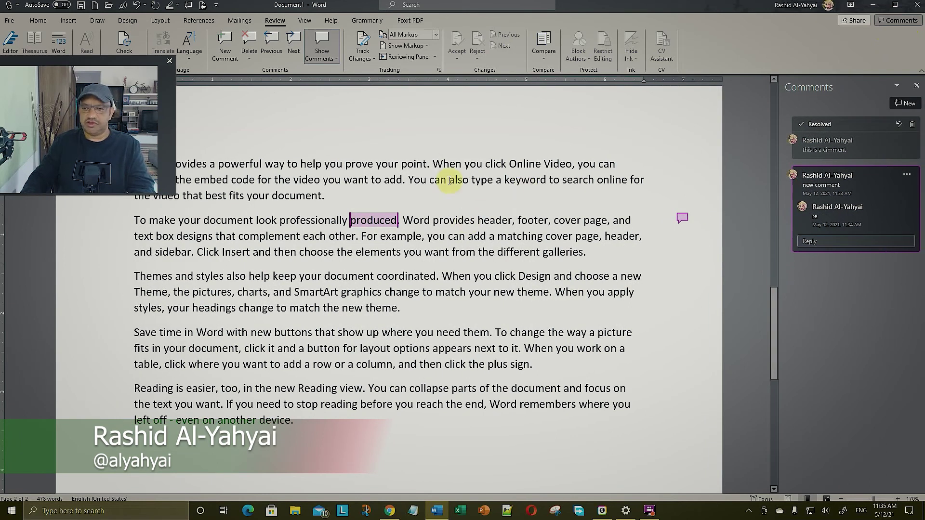
# Close the Comments pane so the comments appear as floating cards beside the text
pyautogui.click(898, 20)
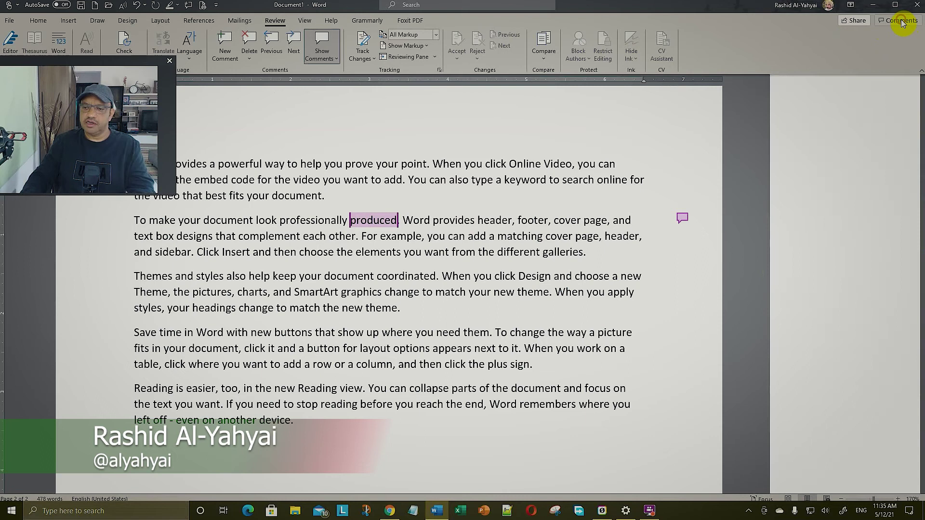
pyautogui.click(466, 274)
pyautogui.scroll(-10, 479, 289)
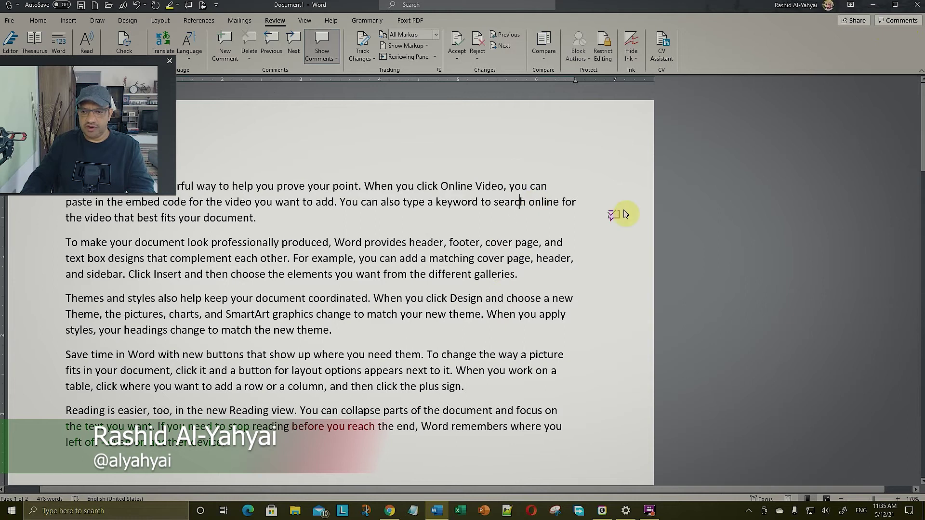
pyautogui.click(615, 214)
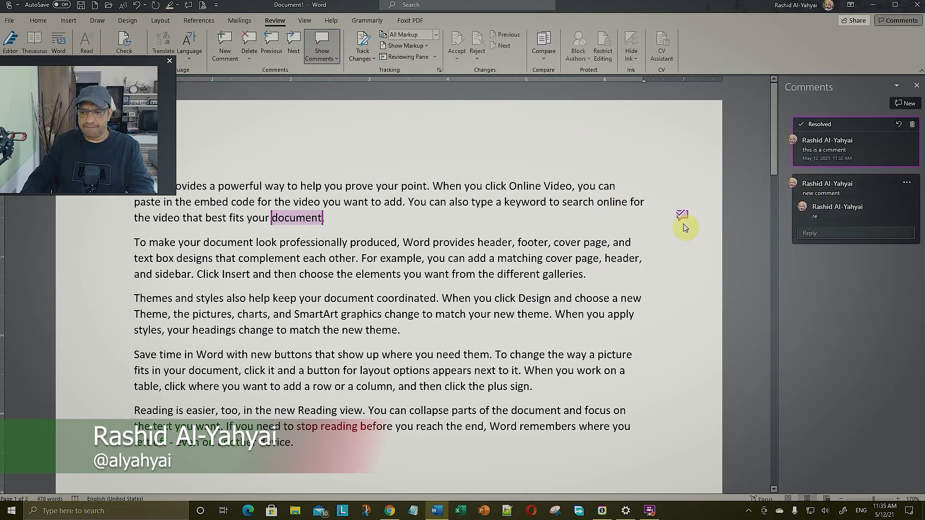
pyautogui.click(916, 85)
pyautogui.scroll(-10, 639, 254)
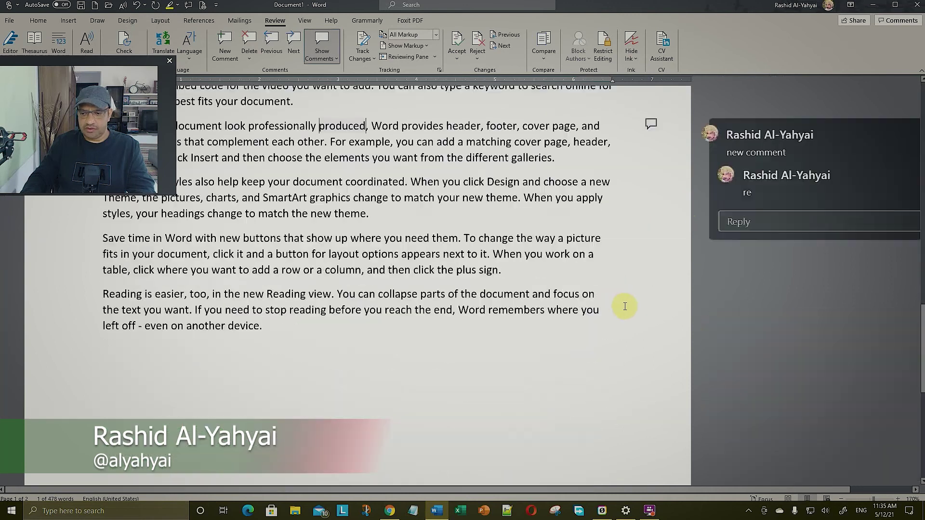
pyautogui.scroll(5, 640, 260)
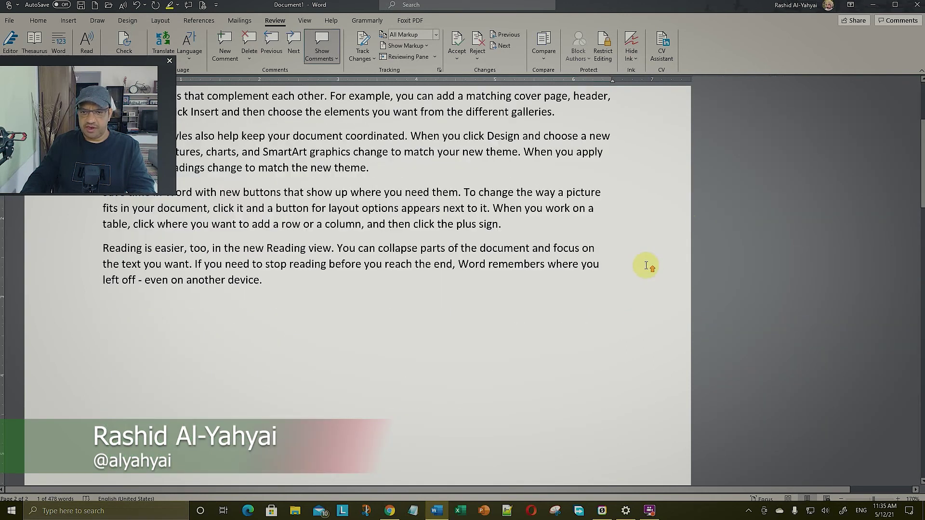
pyautogui.scroll(3, 670, 231)
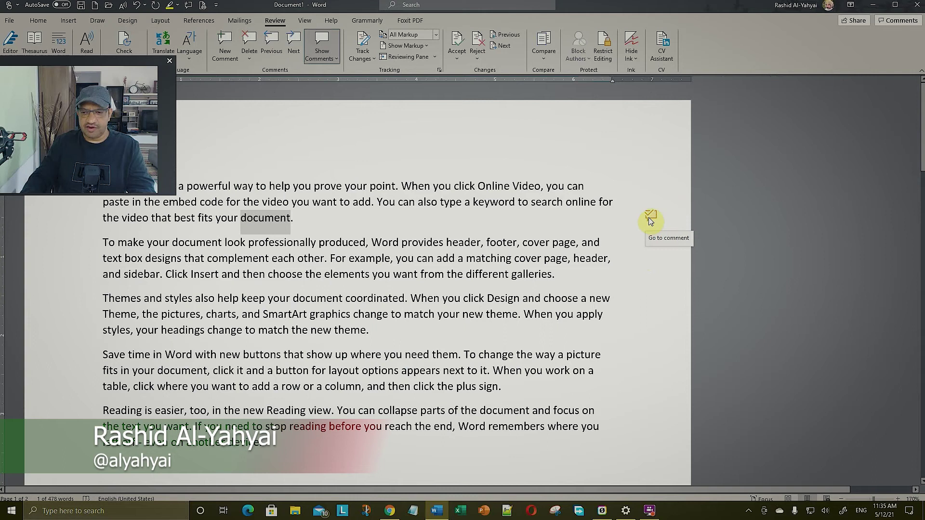
# Resolve the 'new comment' thread on 'produced' and bring back the Comments pane
pyautogui.click(651, 221)
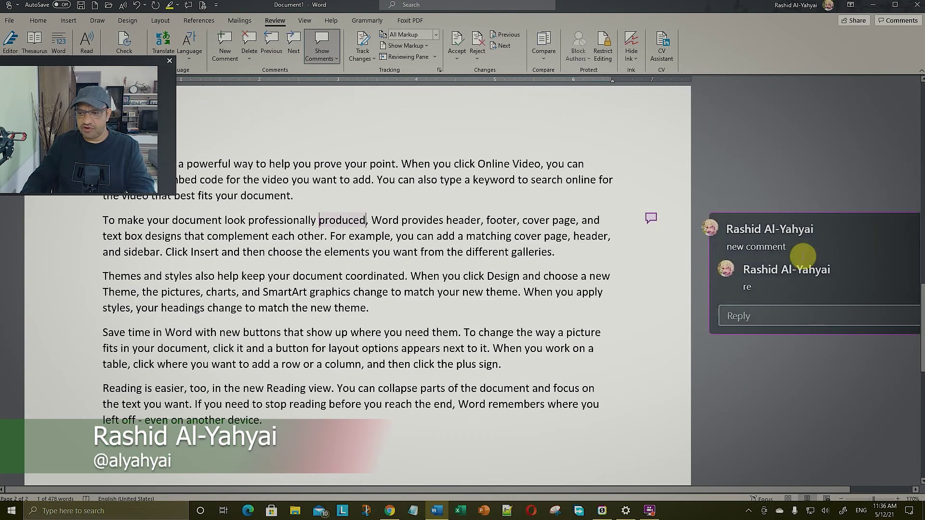
pyautogui.click(873, 228)
pyautogui.click(874, 230)
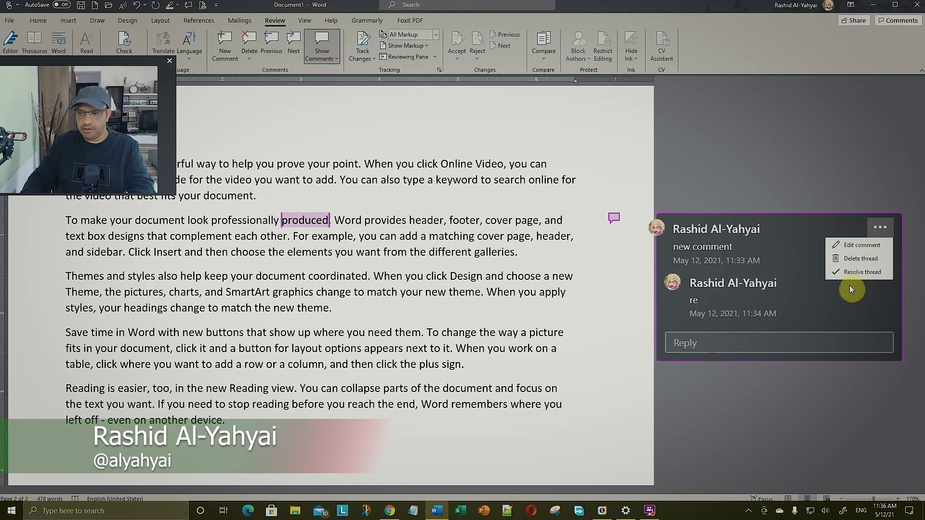
pyautogui.click(856, 272)
pyautogui.scroll(5, 614, 272)
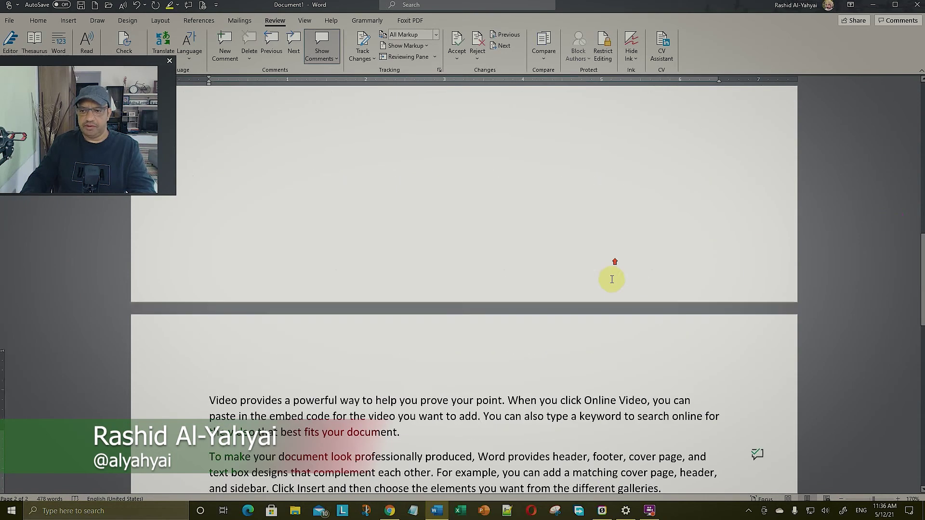
pyautogui.scroll(-5, 636, 281)
pyautogui.scroll(1, 636, 279)
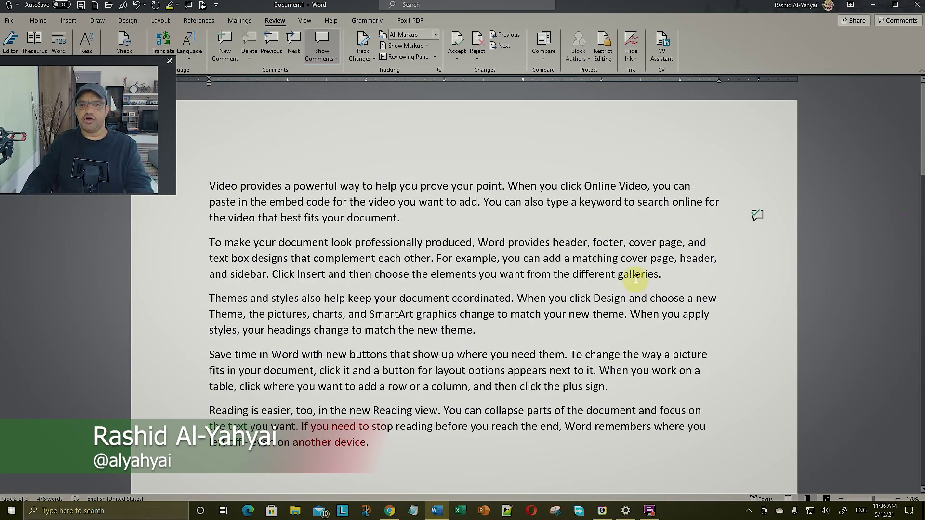
pyautogui.click(757, 215)
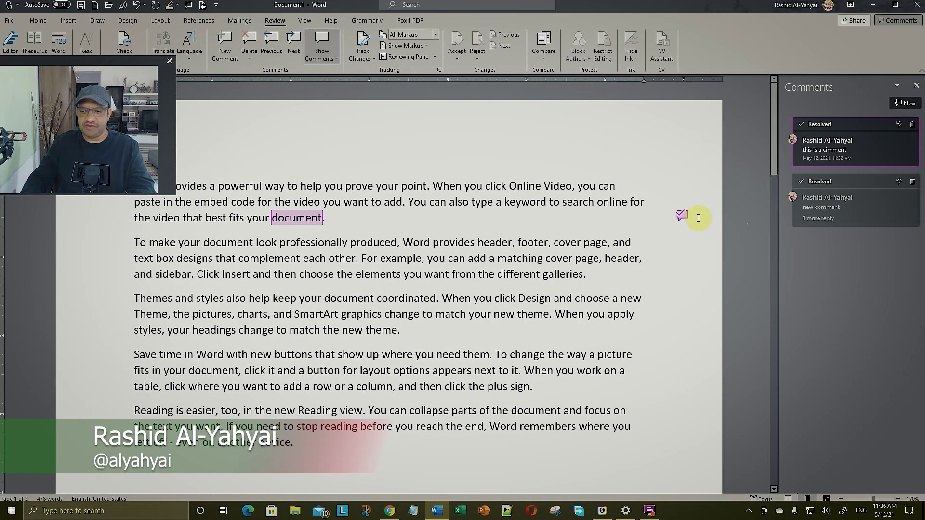
# Hide the comments list, cancelling an accidental close so the document stays open
pyautogui.click(916, 85)
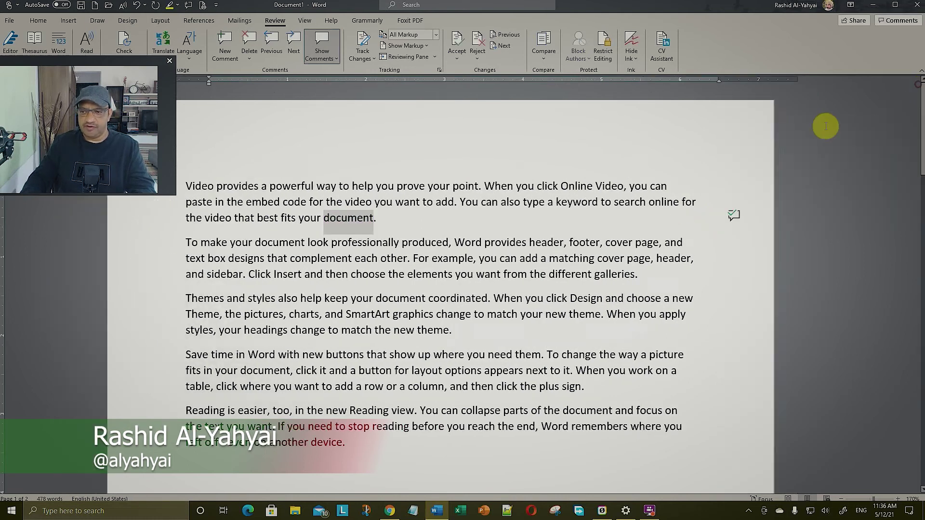
pyautogui.click(917, 5)
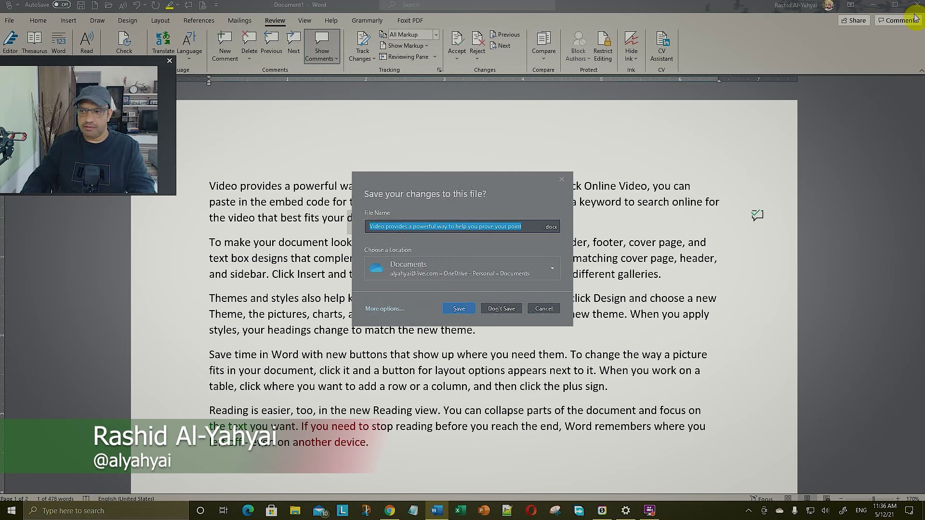
pyautogui.click(543, 308)
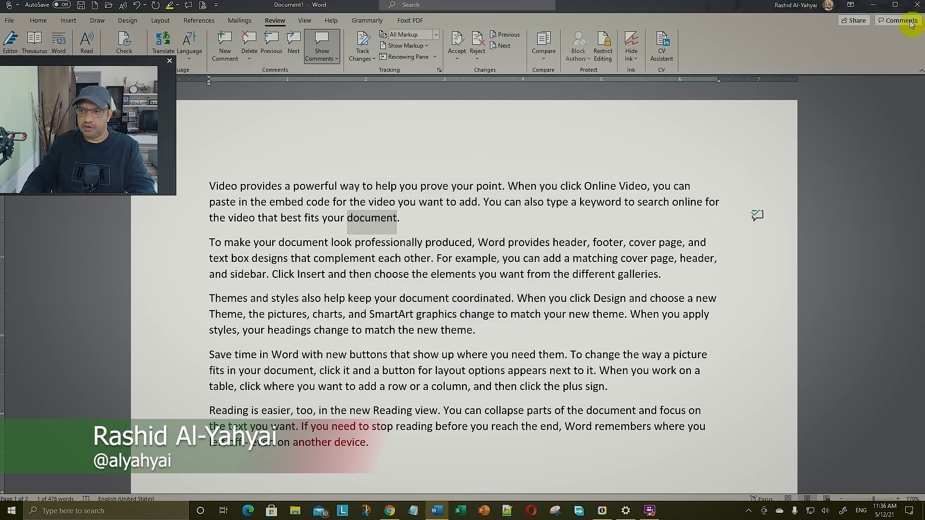
pyautogui.click(897, 20)
pyautogui.scroll(-2, 549, 255)
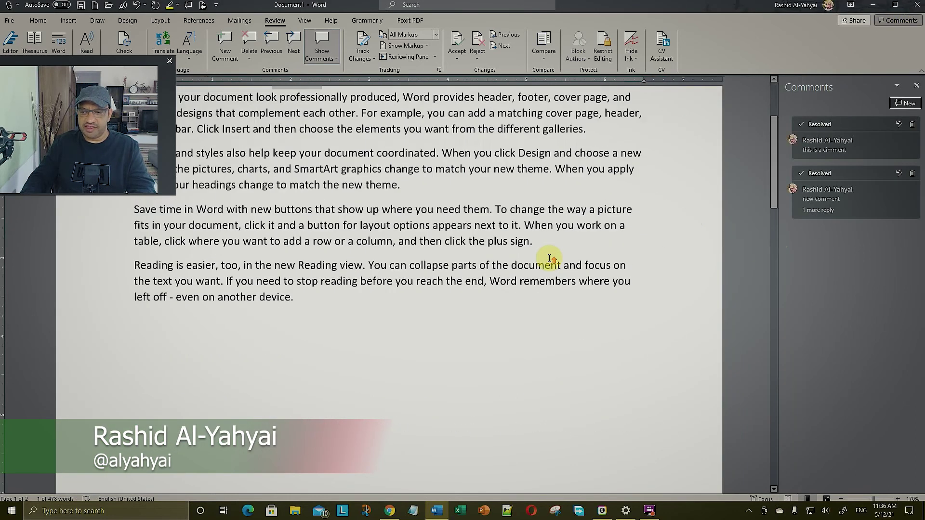
pyautogui.scroll(2, 551, 245)
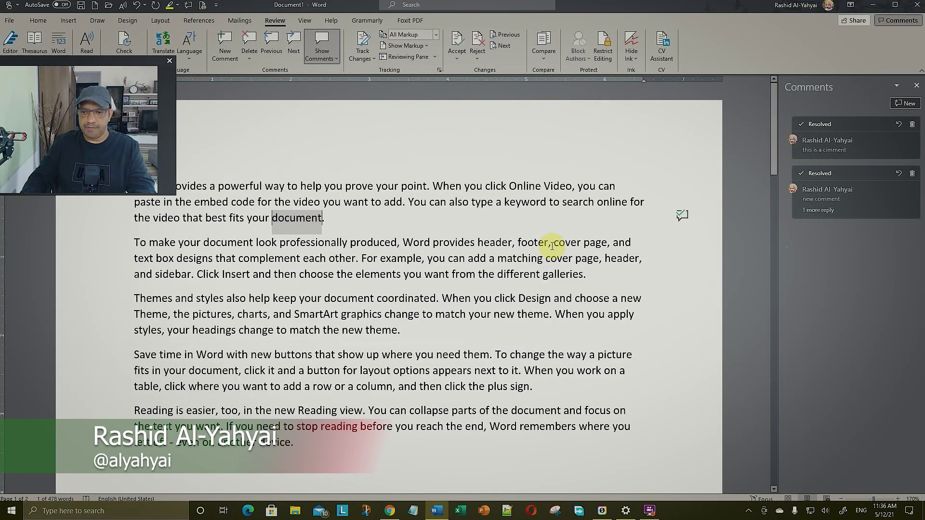
pyautogui.click(918, 87)
pyautogui.click(380, 217)
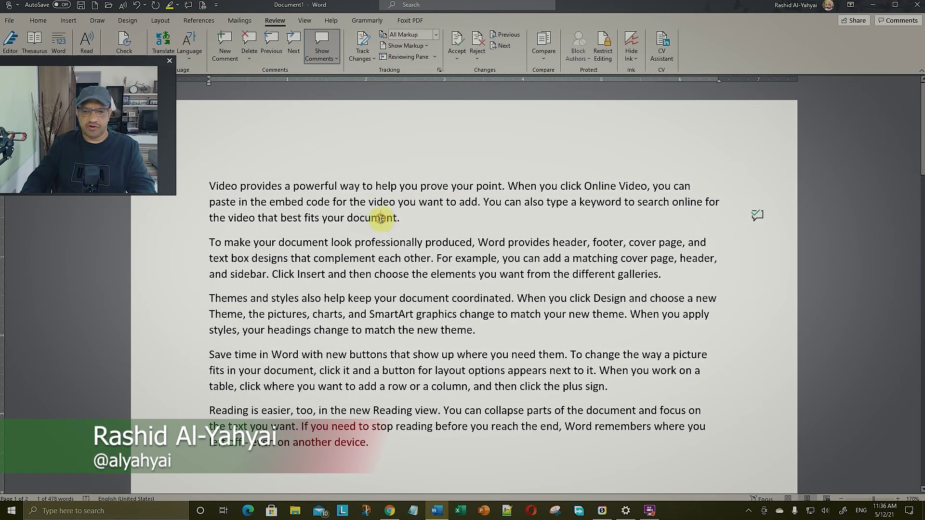
pyautogui.scroll(-15, 422, 236)
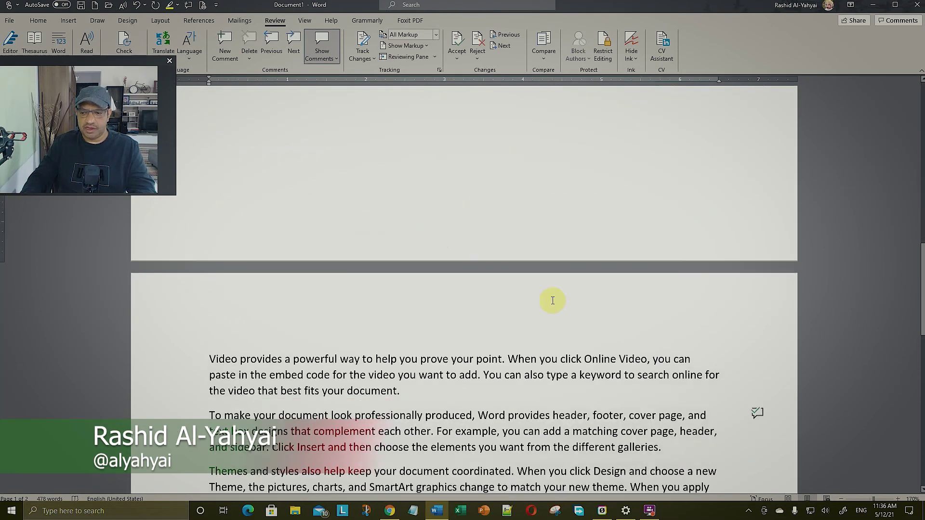
# Reopen the resolved 'new comment' thread attached to 'produced'
pyautogui.click(757, 414)
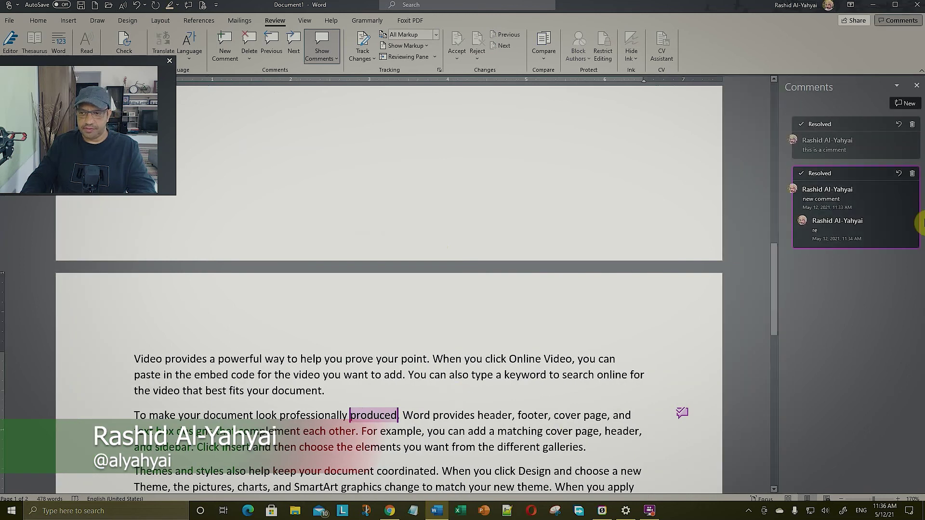
pyautogui.click(900, 174)
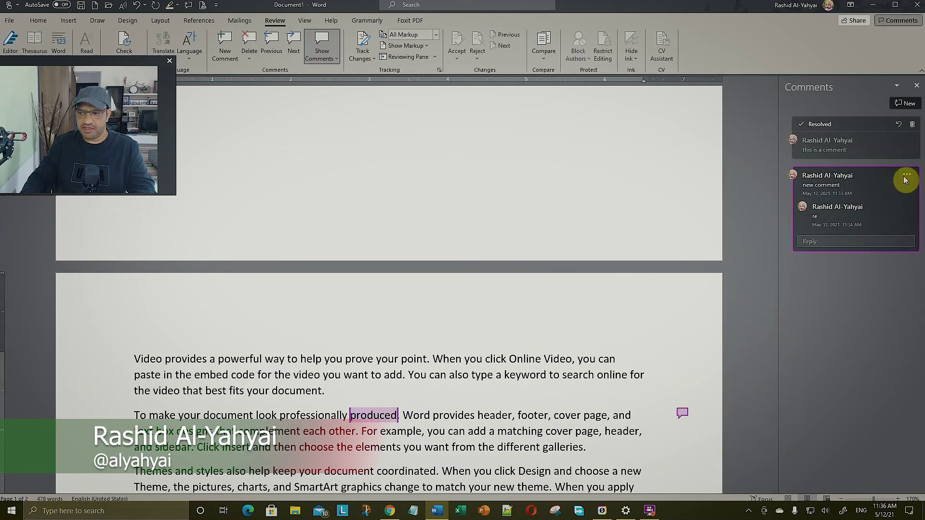
pyautogui.click(553, 332)
pyautogui.scroll(8, 553, 332)
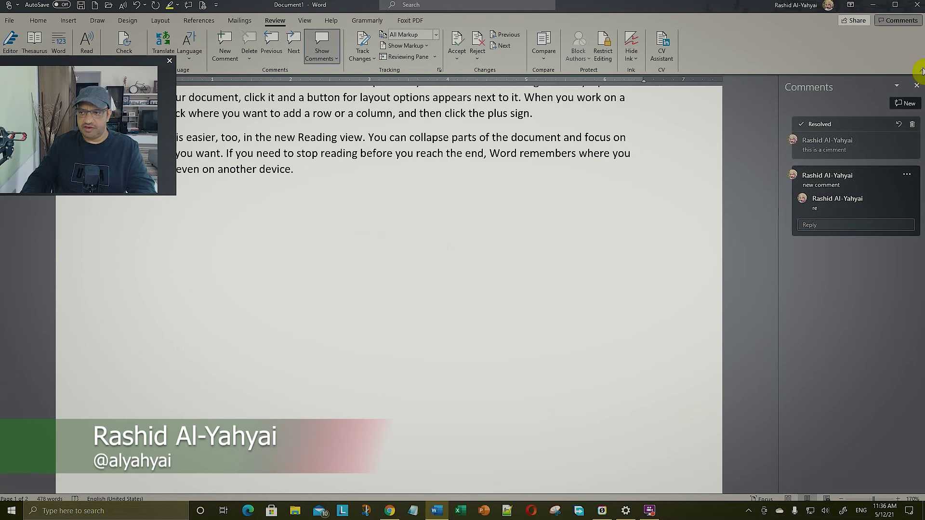
pyautogui.click(916, 85)
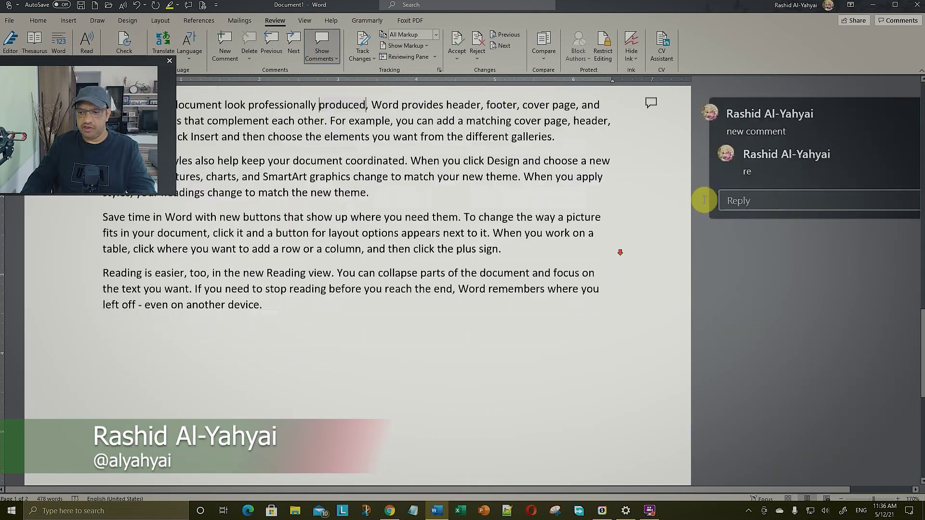
# Reopen the 'this is a cimment' thread and close the pane to show floating cards
pyautogui.click(584, 202)
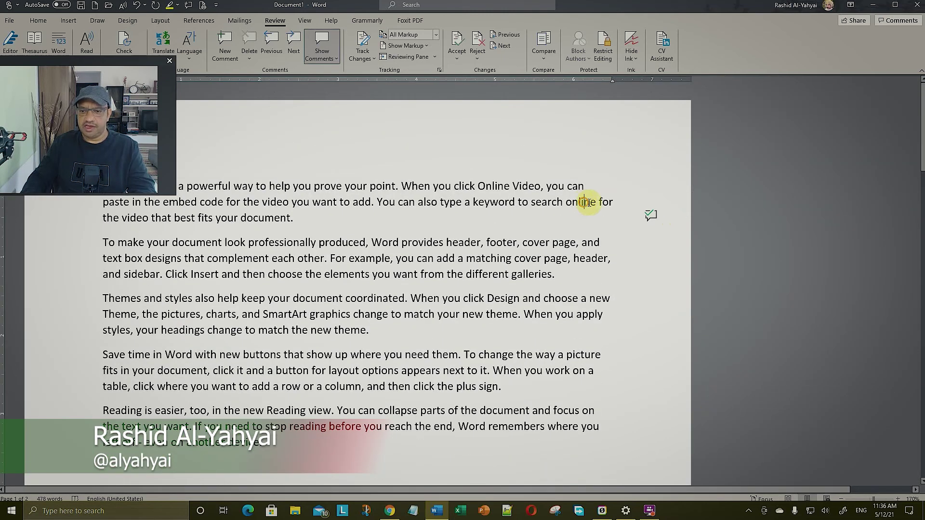
pyautogui.click(653, 216)
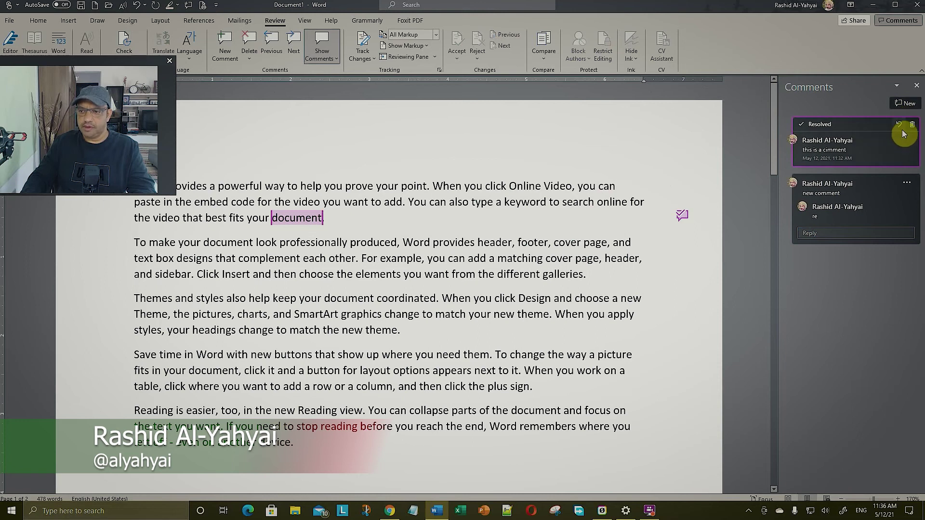
pyautogui.click(898, 124)
pyautogui.scroll(-3, 688, 175)
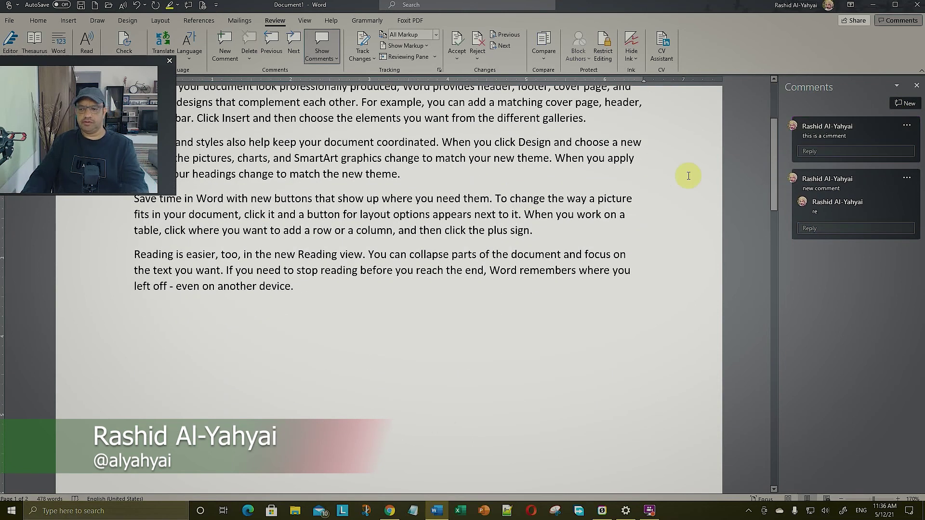
pyautogui.click(898, 20)
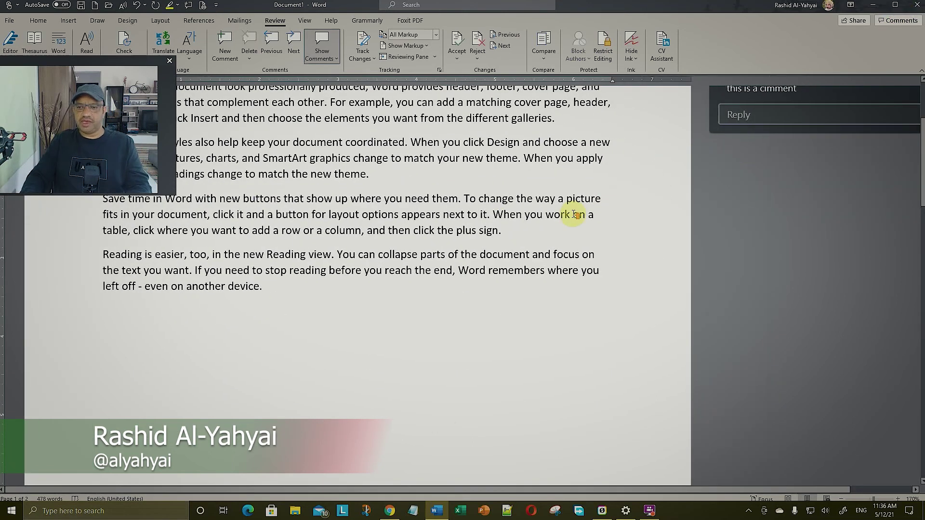
pyautogui.scroll(3, 576, 214)
pyautogui.scroll(-8, 578, 212)
pyautogui.scroll(8, 581, 221)
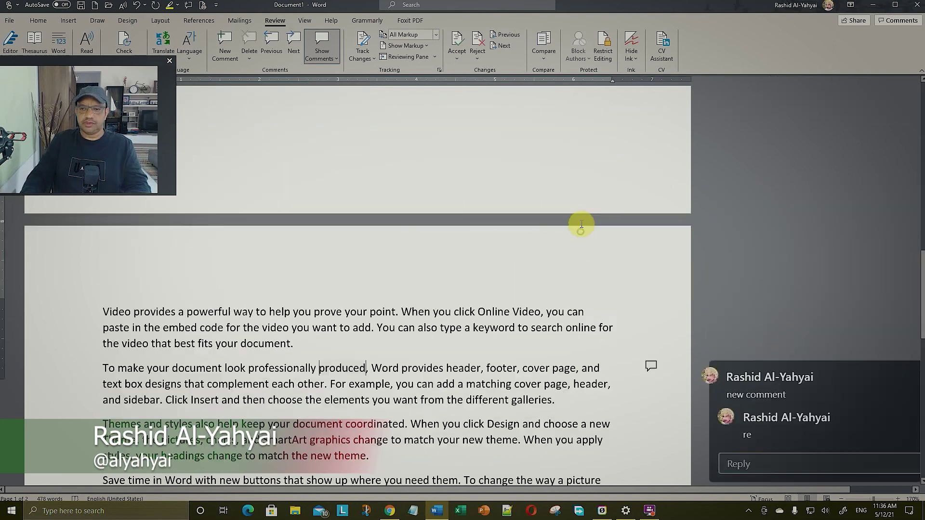
pyautogui.scroll(-4, 582, 224)
pyautogui.scroll(2, 584, 215)
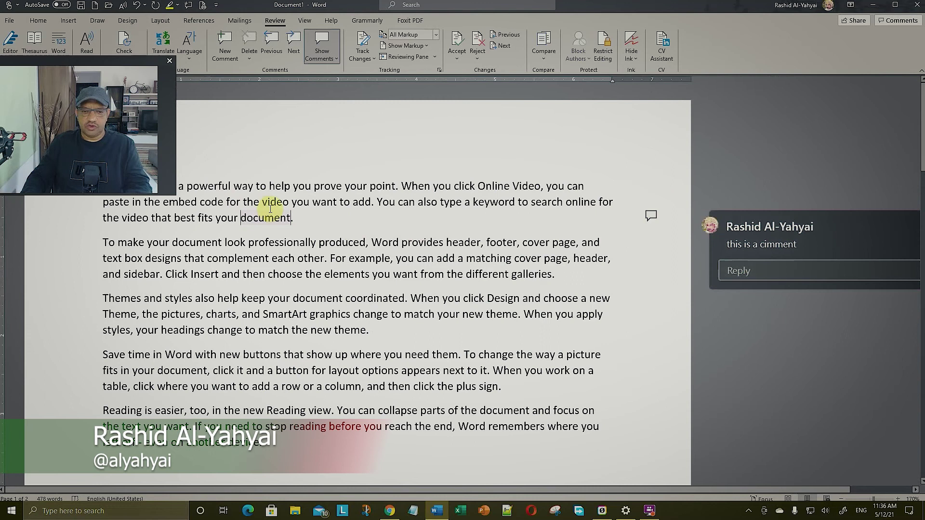
# Post the reply 'r' on the 'this is a cimment' comment card
pyautogui.click(781, 219)
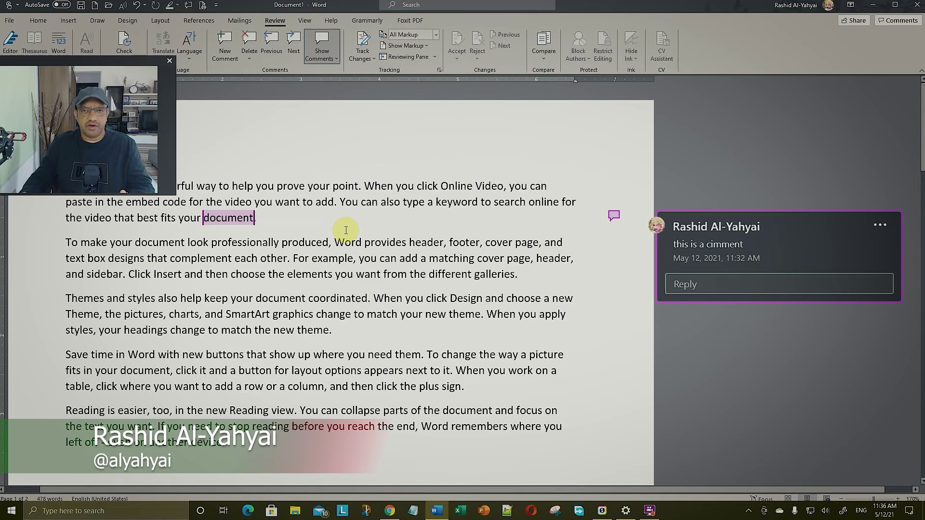
pyautogui.click(712, 285)
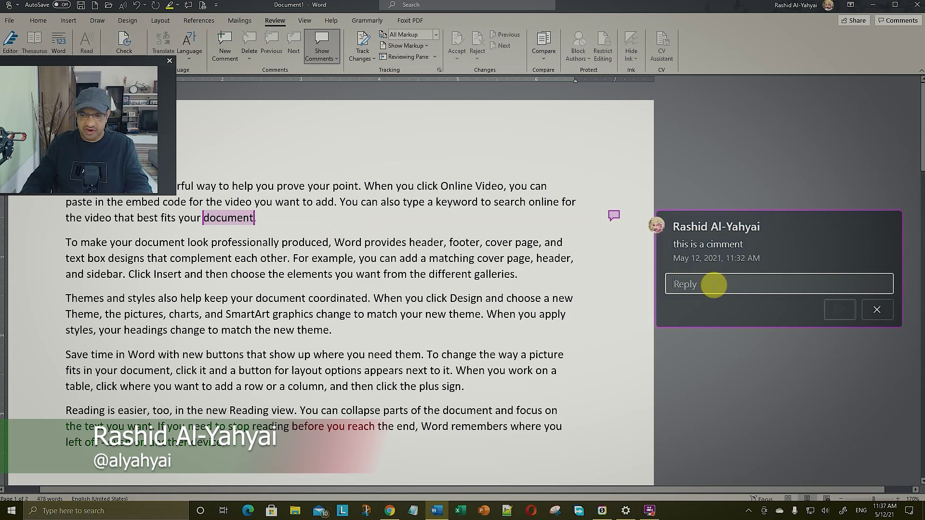
pyautogui.write('r')
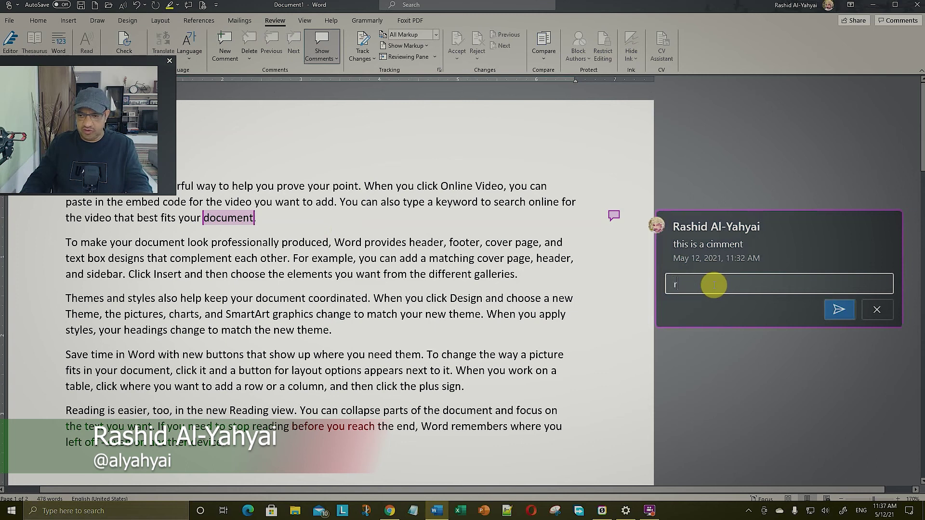
pyautogui.click(839, 310)
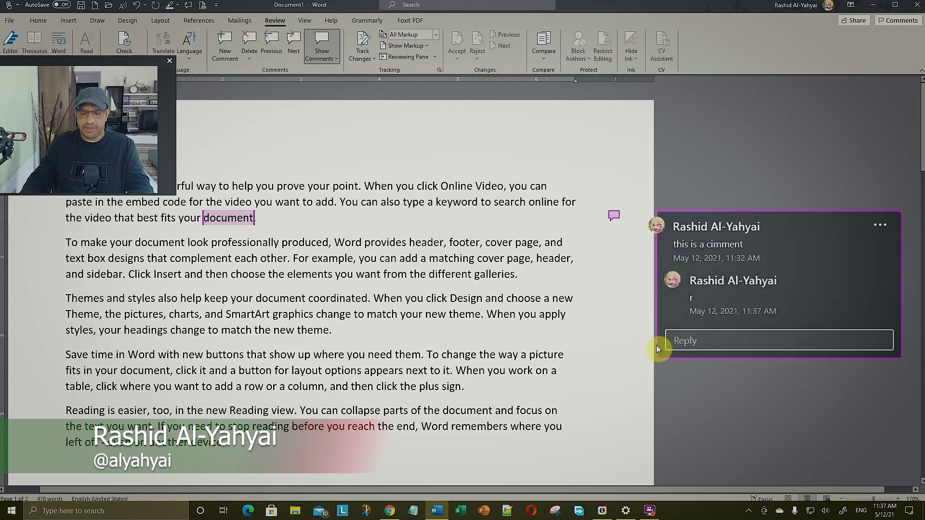